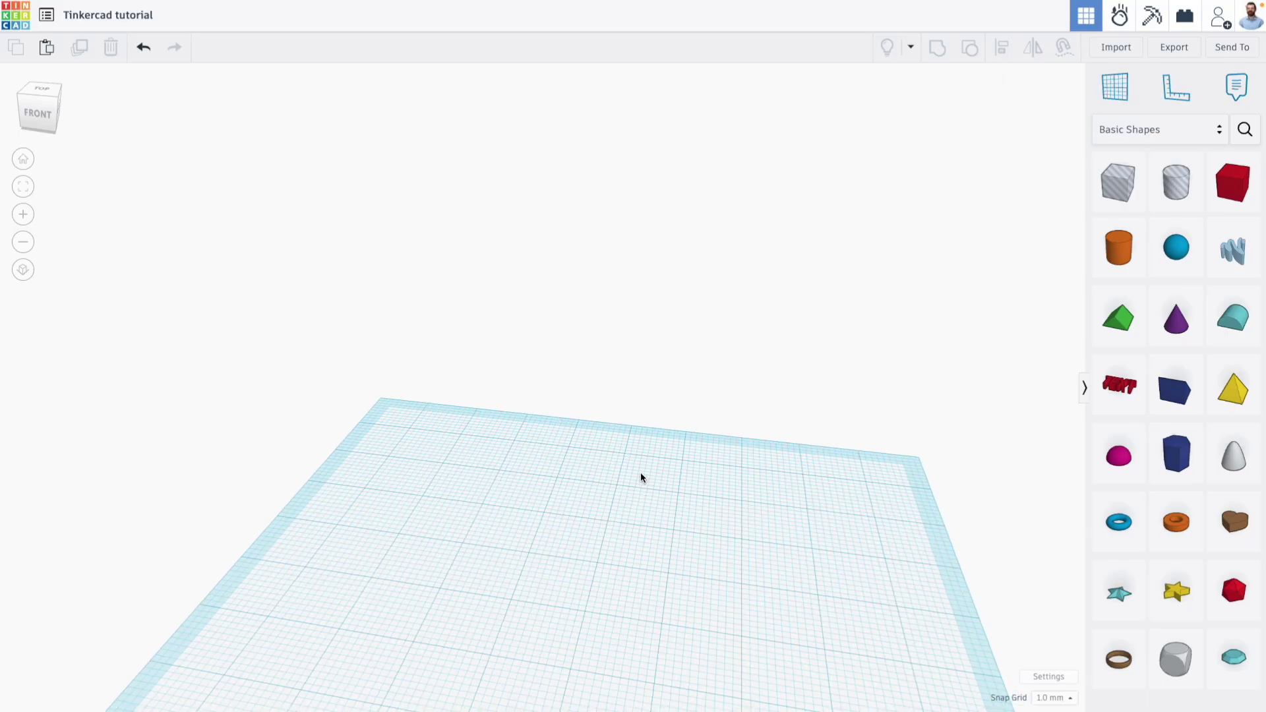
# - Place a solid red box on the front-left area of the workplane
pyautogui.moveTo(640, 472); pyautogui.dragTo(700, 472, button='right')
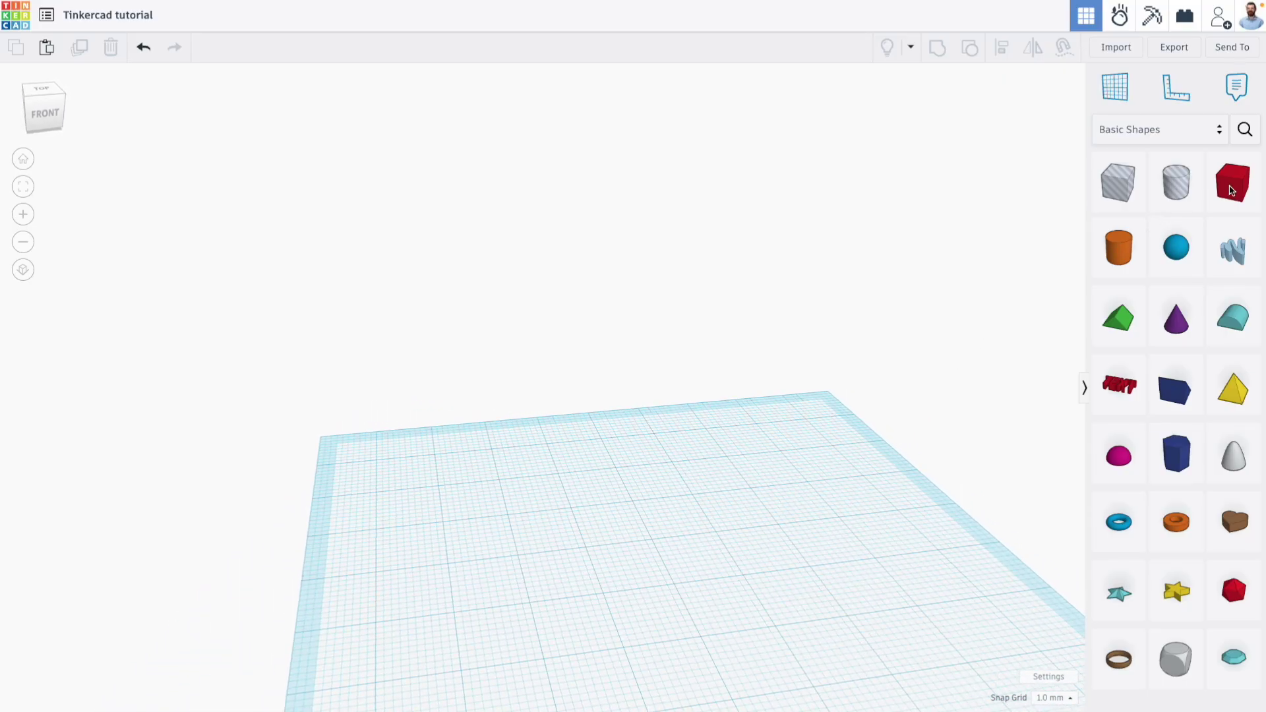
pyautogui.moveTo(737, 401); pyautogui.dragTo(684, 405, button='right')
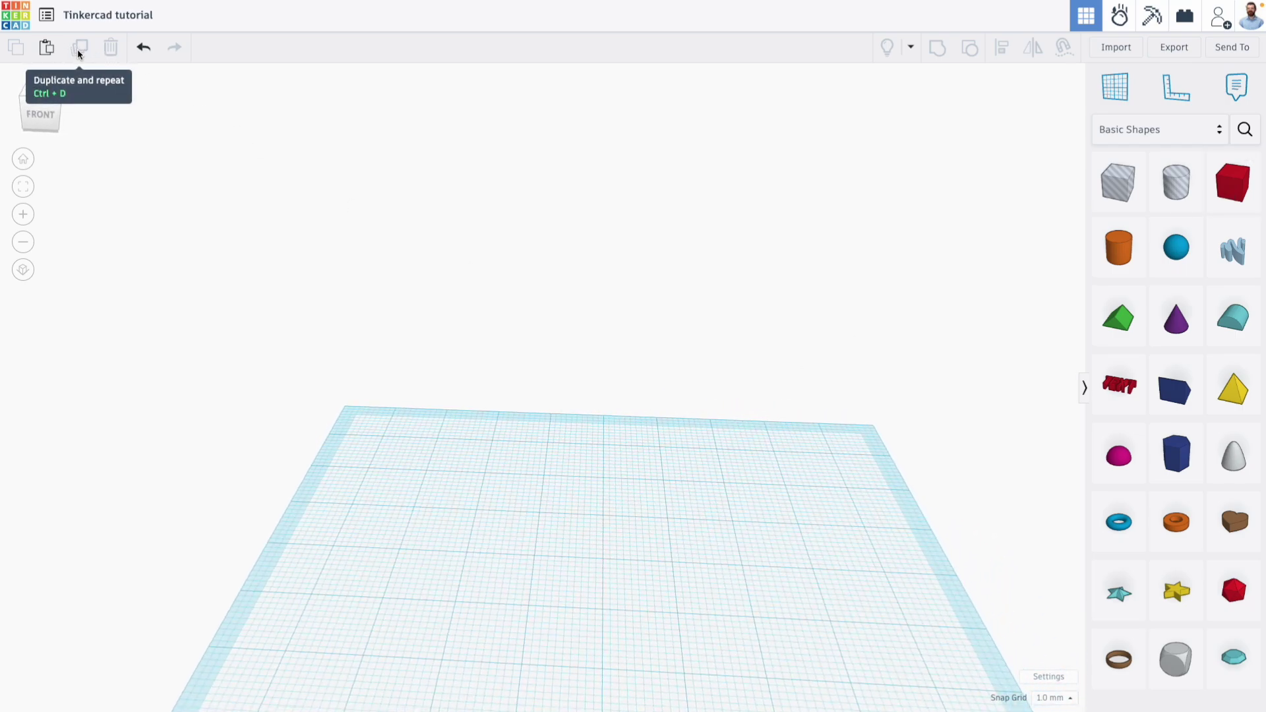
pyautogui.click(1217, 162)
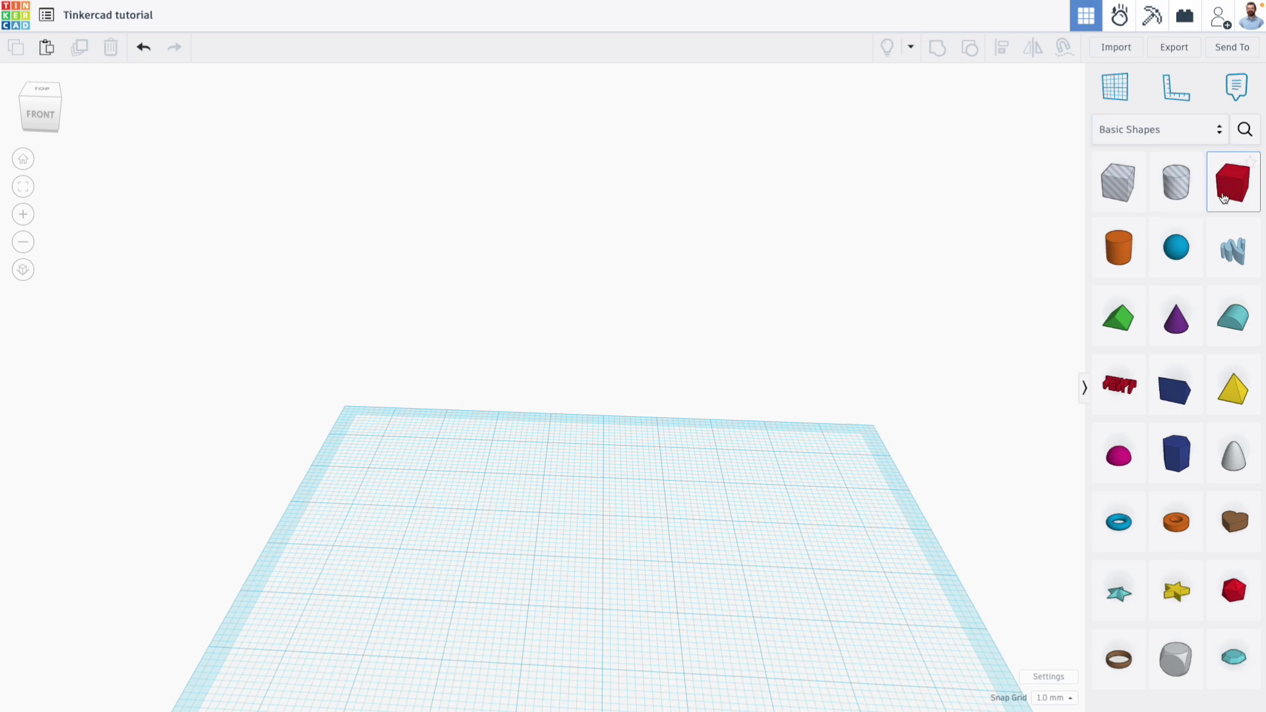
pyautogui.click(521, 522)
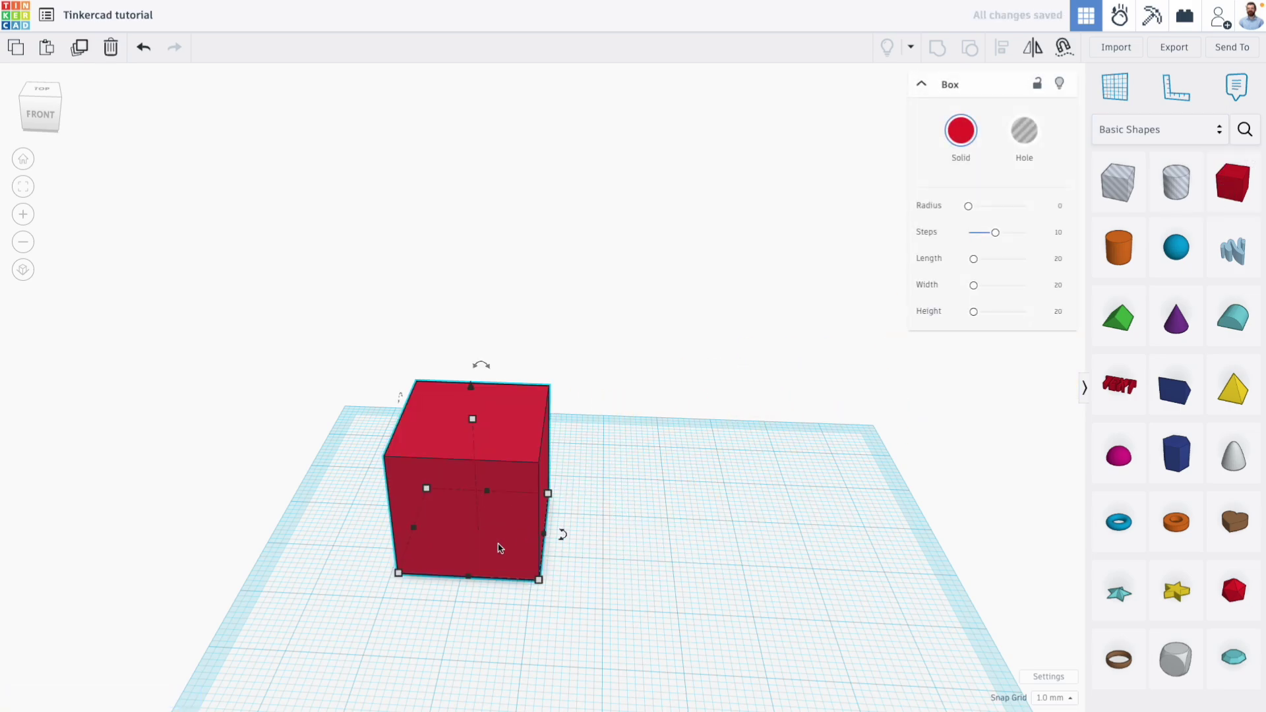
pyautogui.moveTo(497, 545); pyautogui.dragTo(554, 356, button='right')
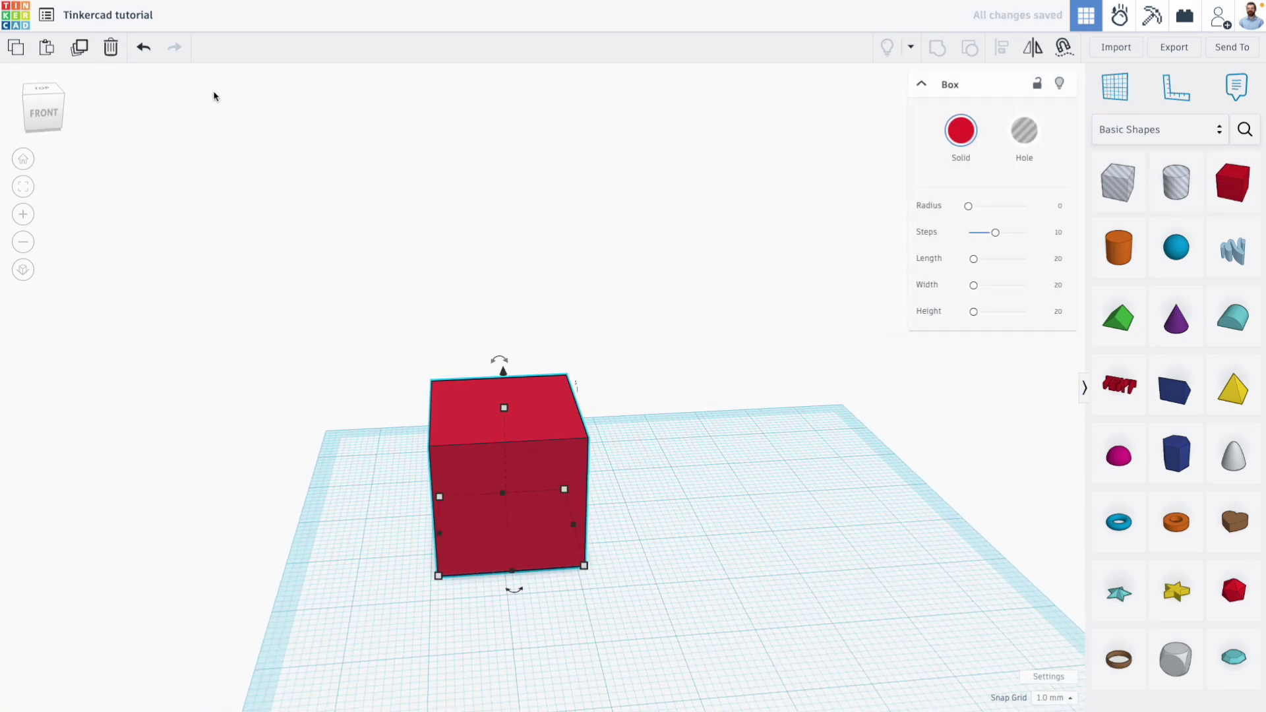
# - Duplicate the red box, move the copy beside the original, and repeat the duplication for a third evenly spaced box
pyautogui.click(78, 58)
pyautogui.moveTo(452, 440); pyautogui.dragTo(703, 451)
pyautogui.moveTo(465, 596); pyautogui.dragTo(375, 592, button='middle')
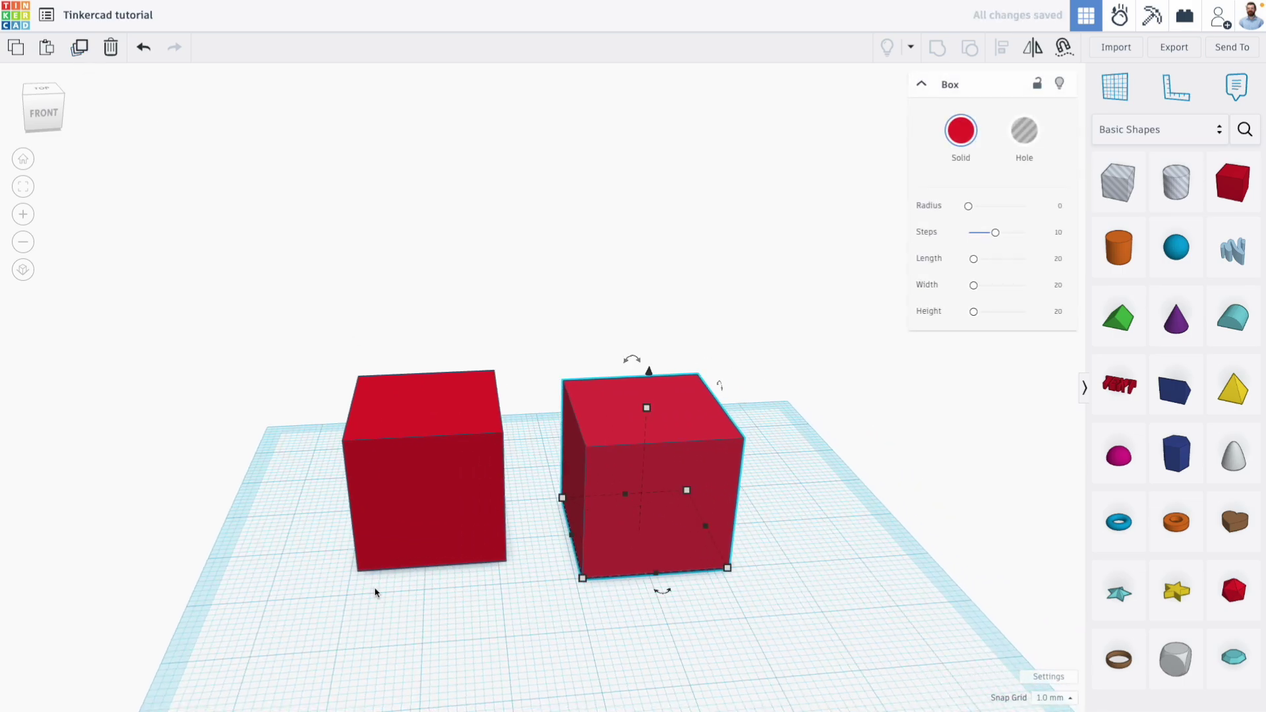
pyautogui.scroll(-3, 576, 464)
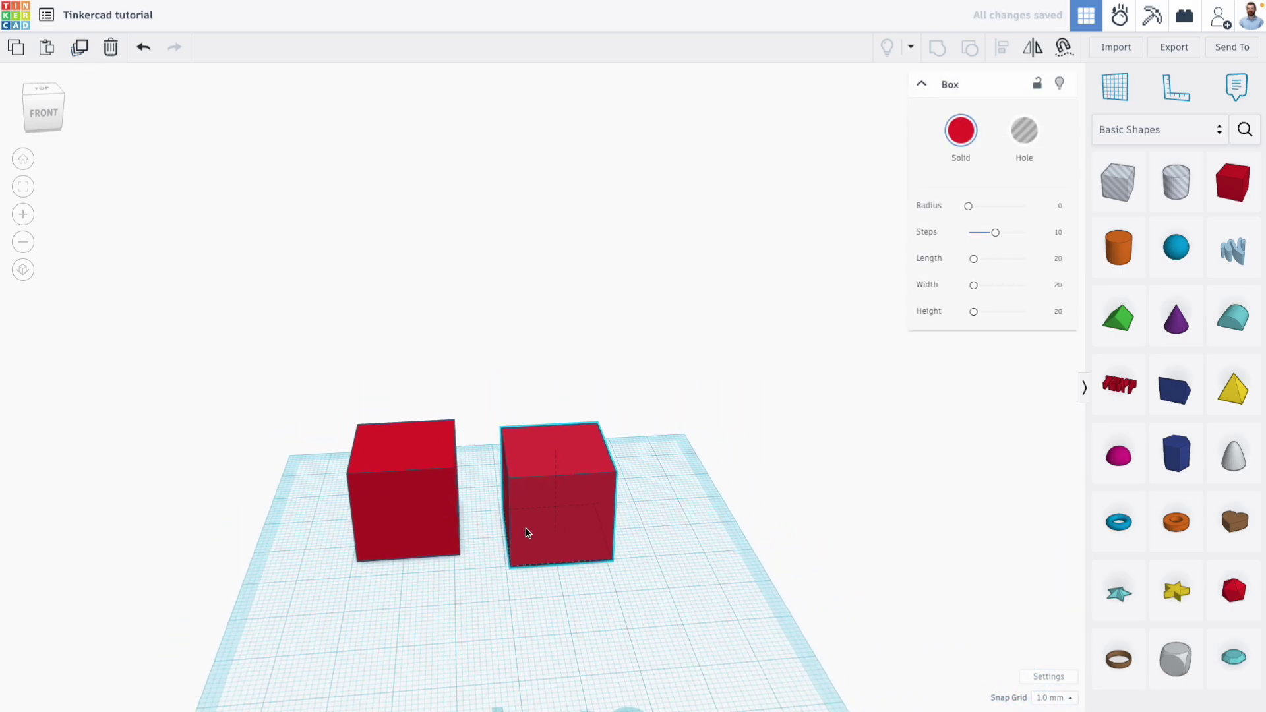
pyautogui.click(79, 51)
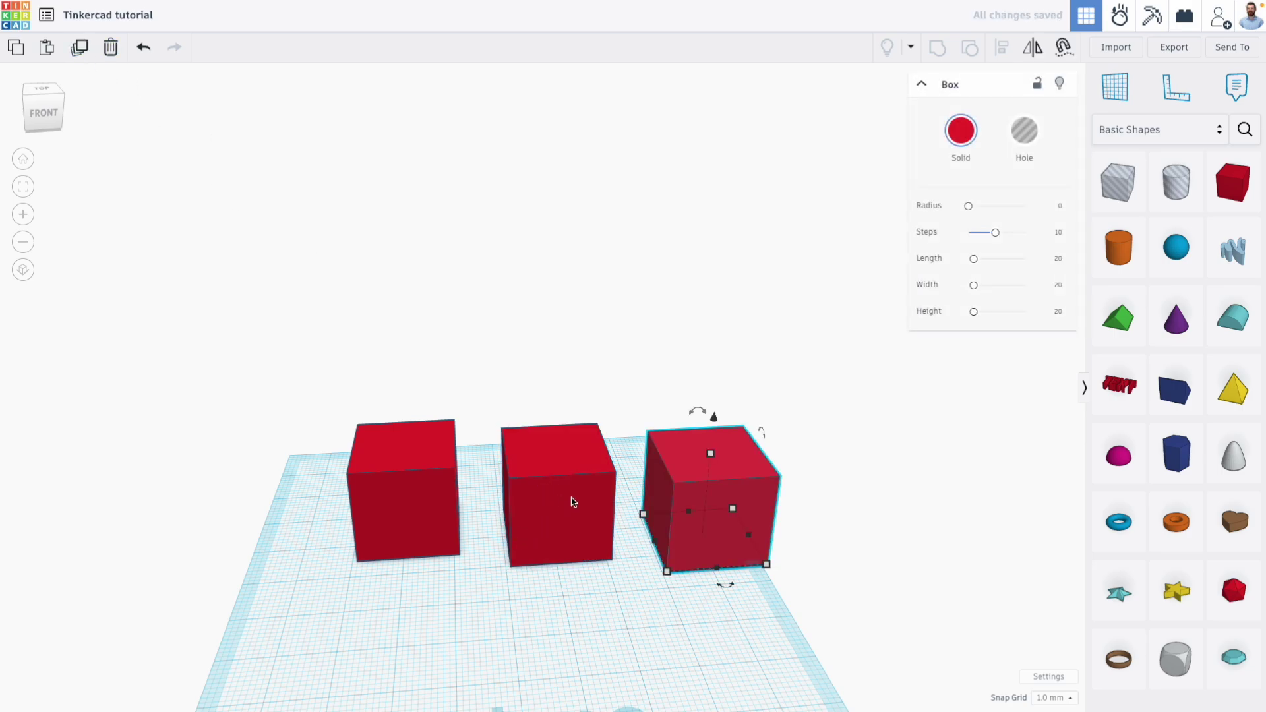
# - Undo the box duplications and moves until only the original red box remains
pyautogui.hotkey('ctrl', 'z')
pyautogui.hotkey('ctrl', 'z')
pyautogui.hotkey('ctrl', 'z')
pyautogui.hotkey('ctrl', 'z')
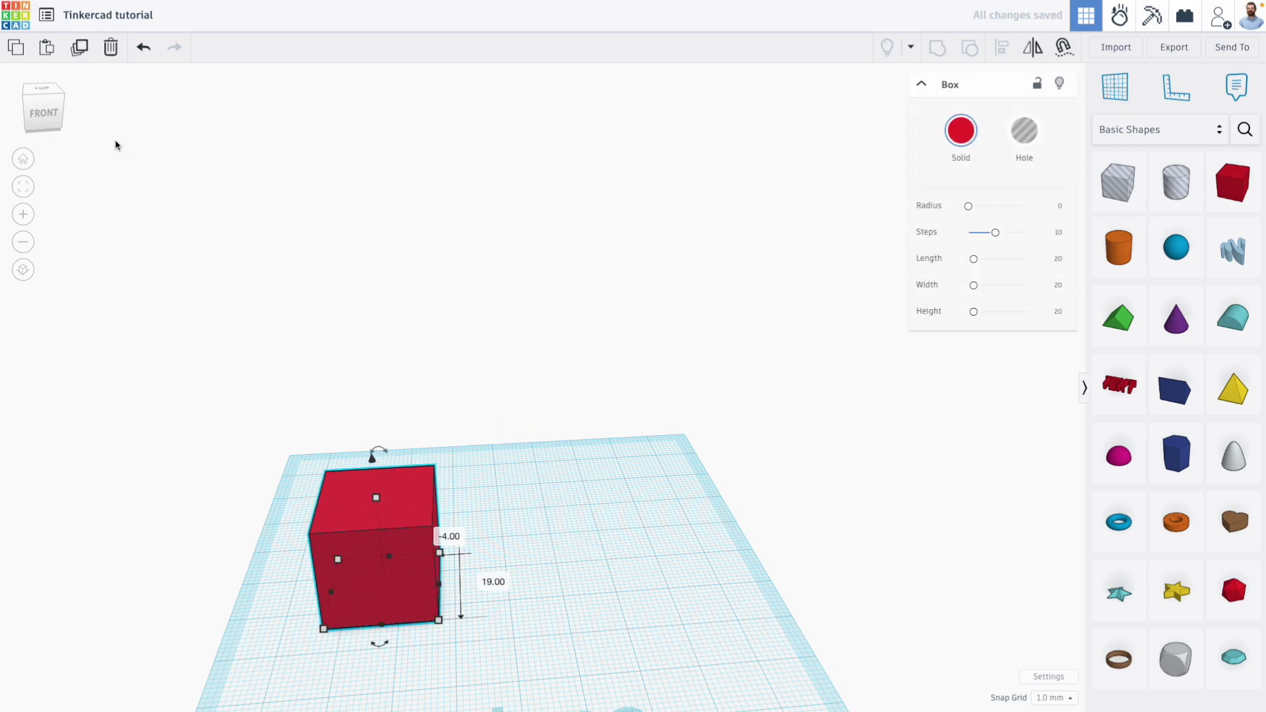
# - Duplicate the red box, move the copy beside the original, and raise the copy's height to 22 mm
pyautogui.click(80, 52)
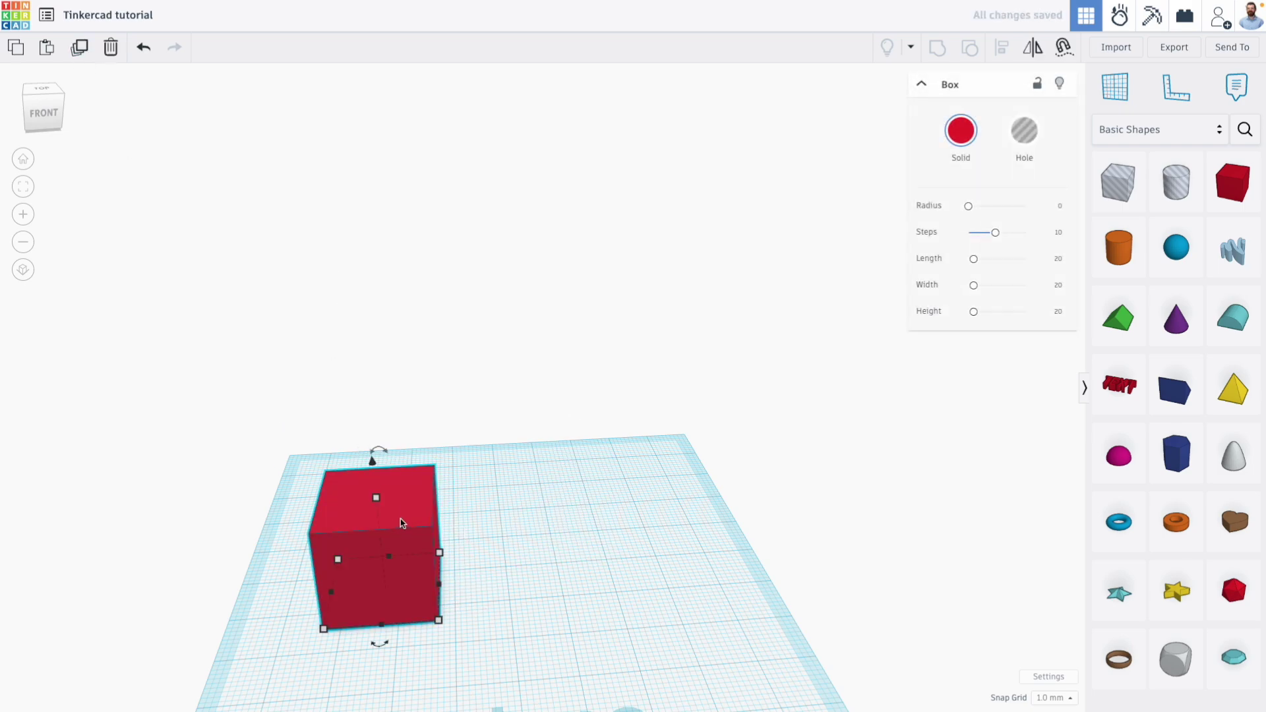
pyautogui.moveTo(402, 522); pyautogui.dragTo(563, 525)
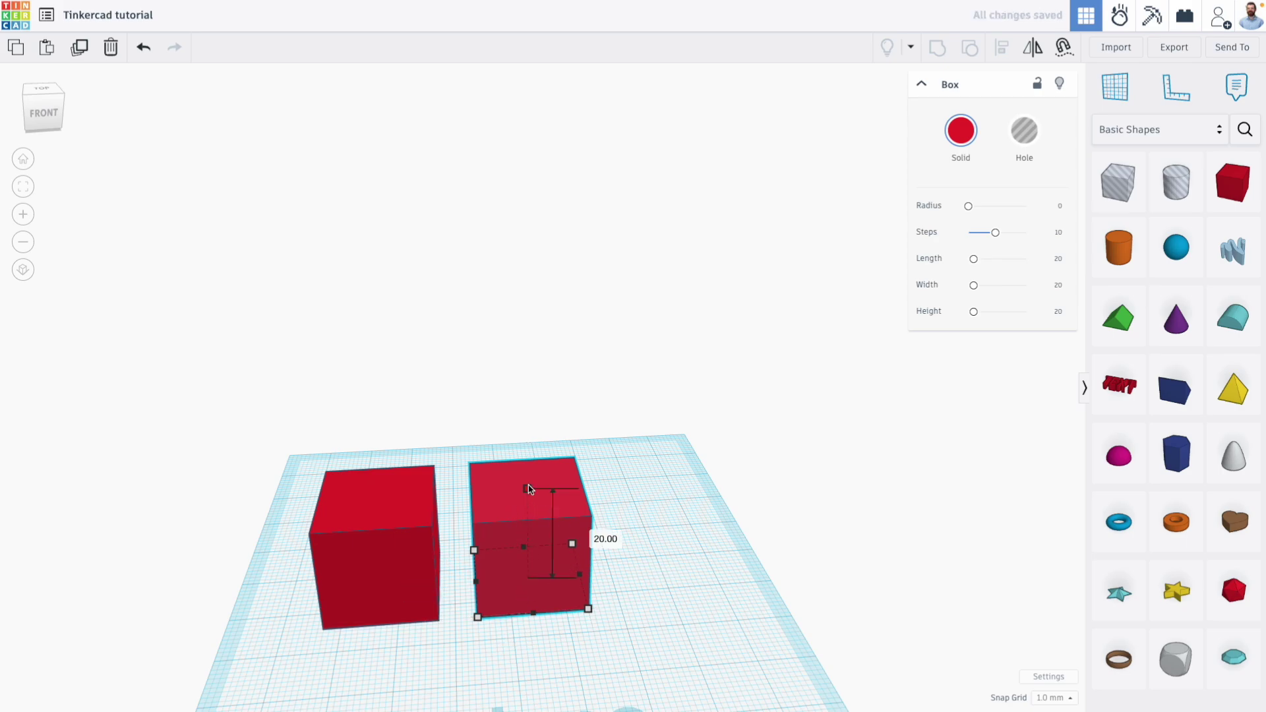
pyautogui.moveTo(528, 489); pyautogui.dragTo(530, 482)
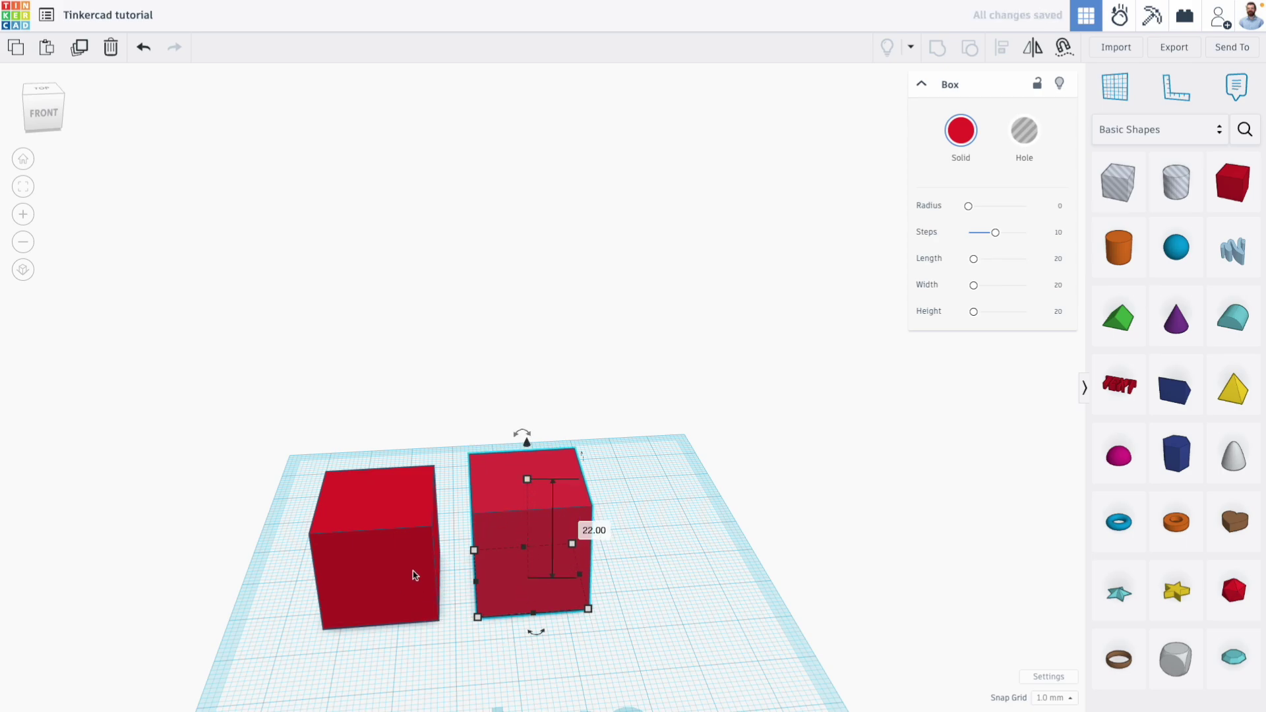
# - Repeat the duplication to extend the boxes into a row of ten, each taller than the previous one
pyautogui.click(83, 54)
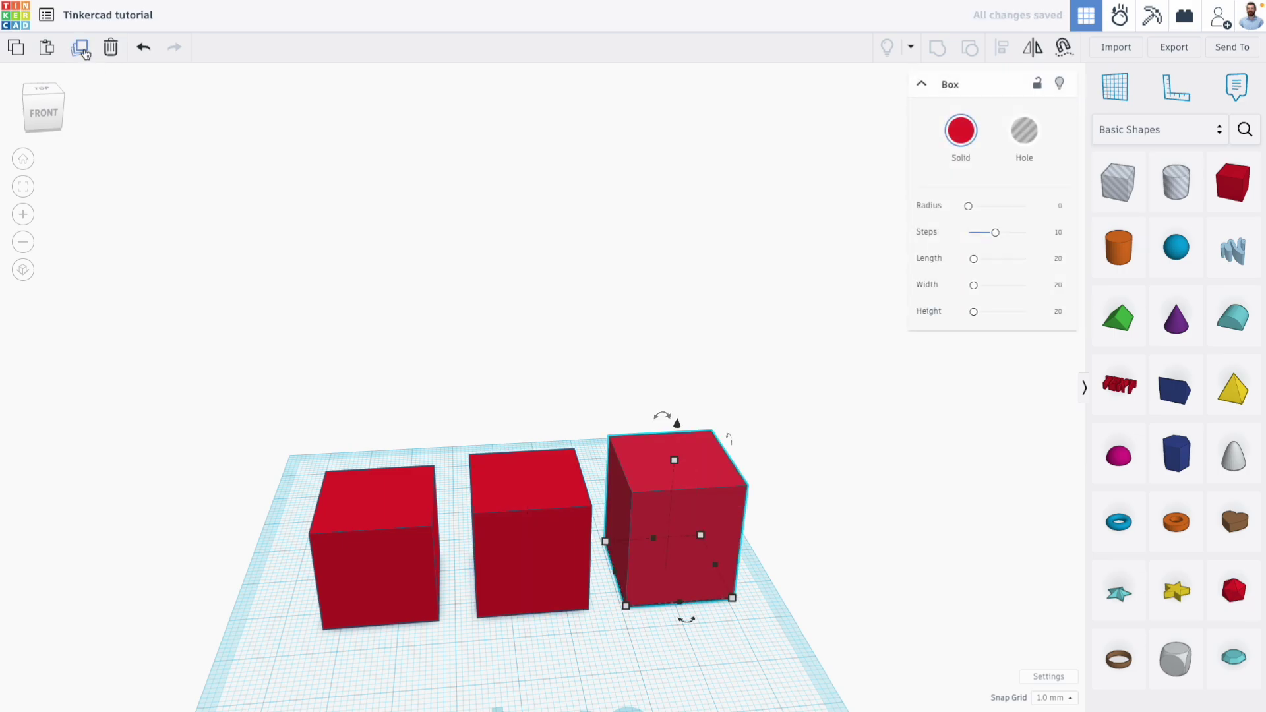
pyautogui.click(83, 52)
pyautogui.click(83, 53)
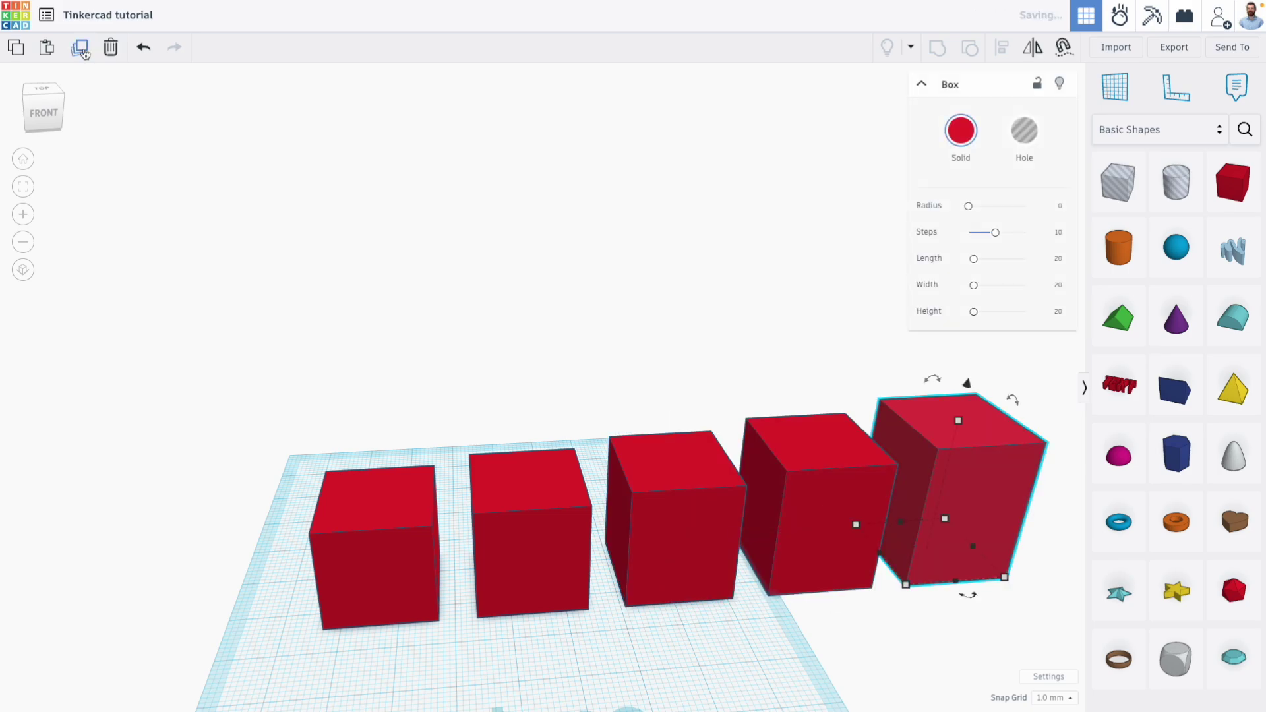
pyautogui.click(83, 52)
pyautogui.scroll(-10, 448, 402)
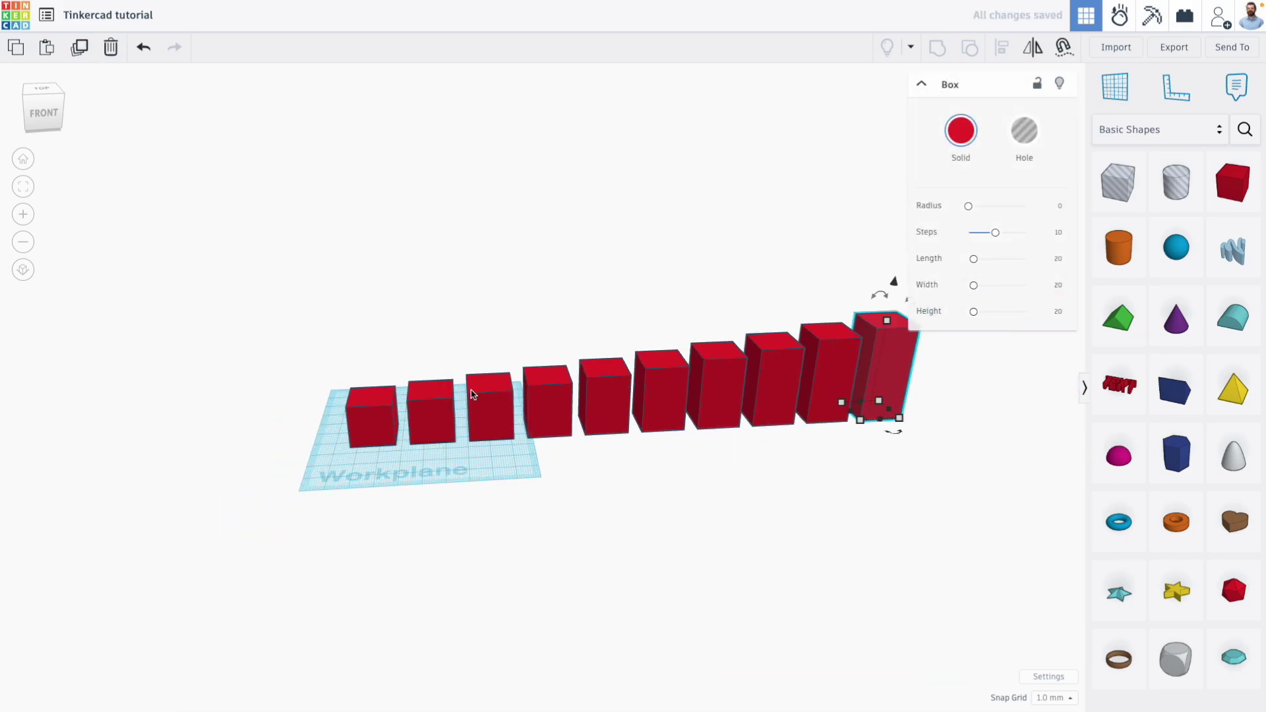
# - Select the whole row of red boxes and delete it to clear the workplane
pyautogui.moveTo(472, 394); pyautogui.dragTo(342, 417, button='middle')
pyautogui.moveTo(343, 417); pyautogui.dragTo(209, 353, button='right')
pyautogui.moveTo(156, 345); pyautogui.dragTo(699, 514)
pyautogui.press('Delete')
pyautogui.moveTo(455, 390); pyautogui.dragTo(611, 427, button='middle')
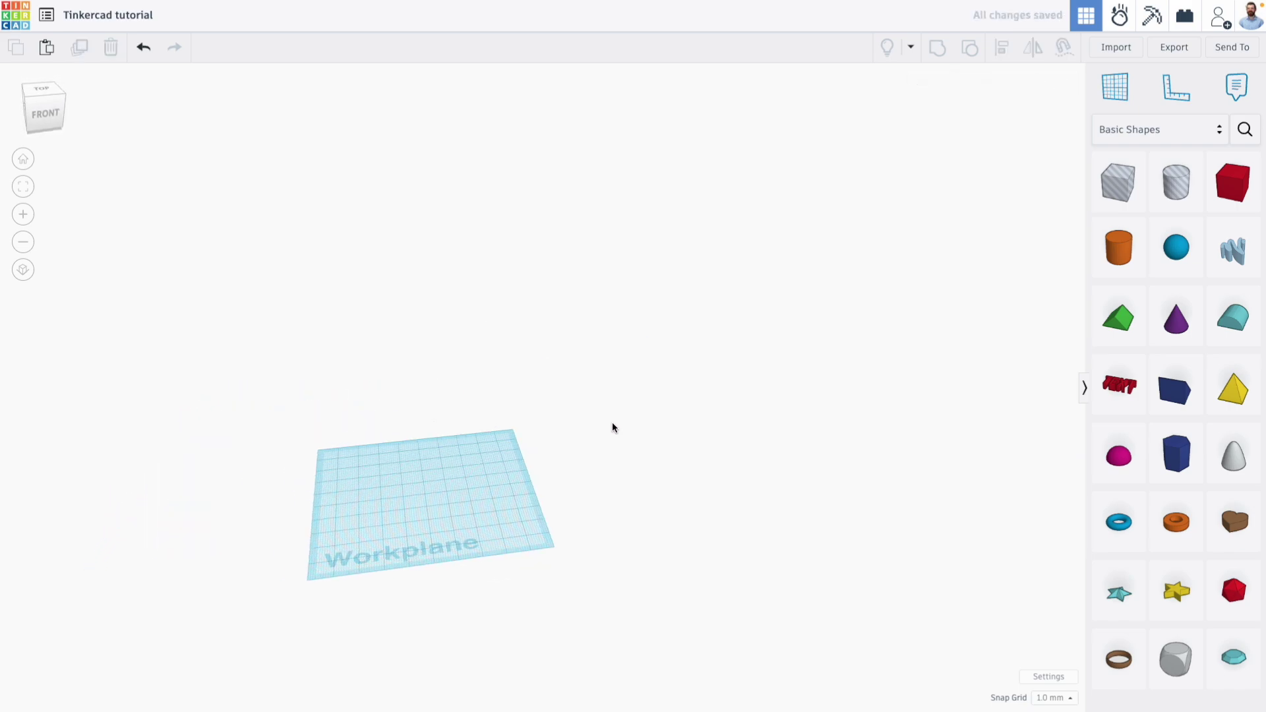
# - Place a sphere on the workplane and stretch its height to about 57 mm
pyautogui.scroll(3, 416, 481)
pyautogui.moveTo(224, 287); pyautogui.dragTo(995, 336, button='right')
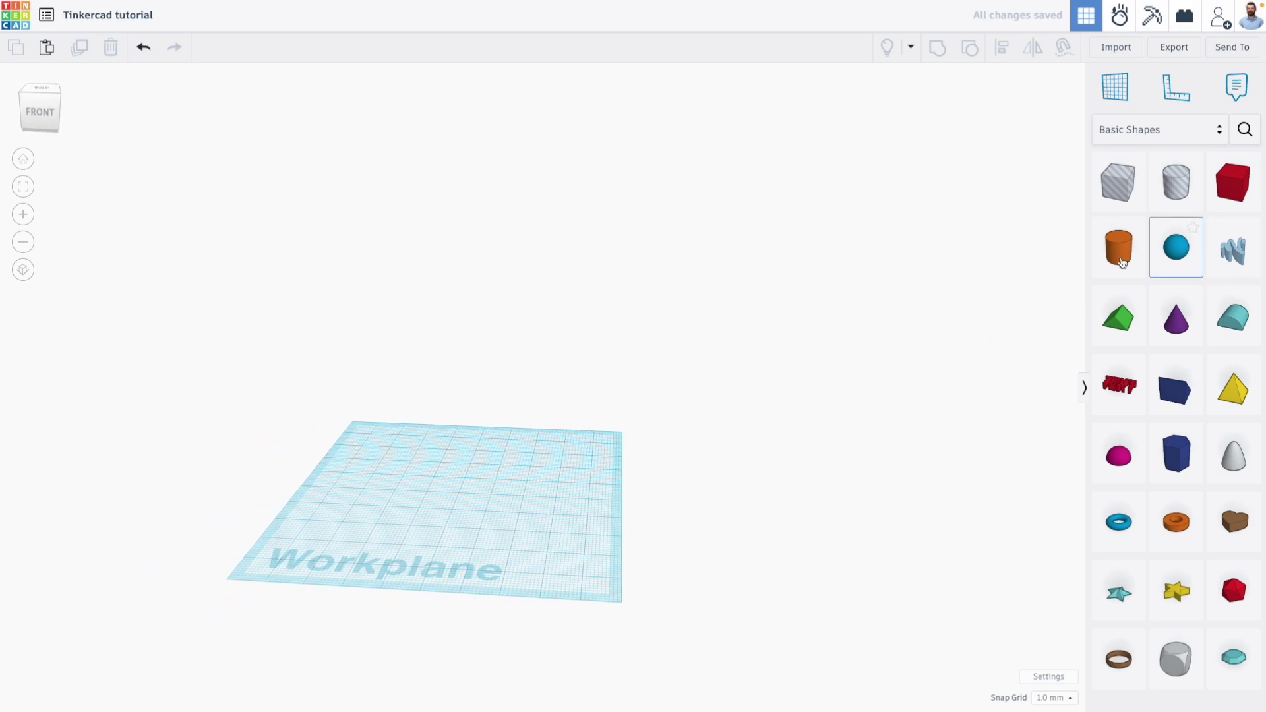
pyautogui.moveTo(1177, 248); pyautogui.dragTo(435, 488)
pyautogui.scroll(1, 444, 446)
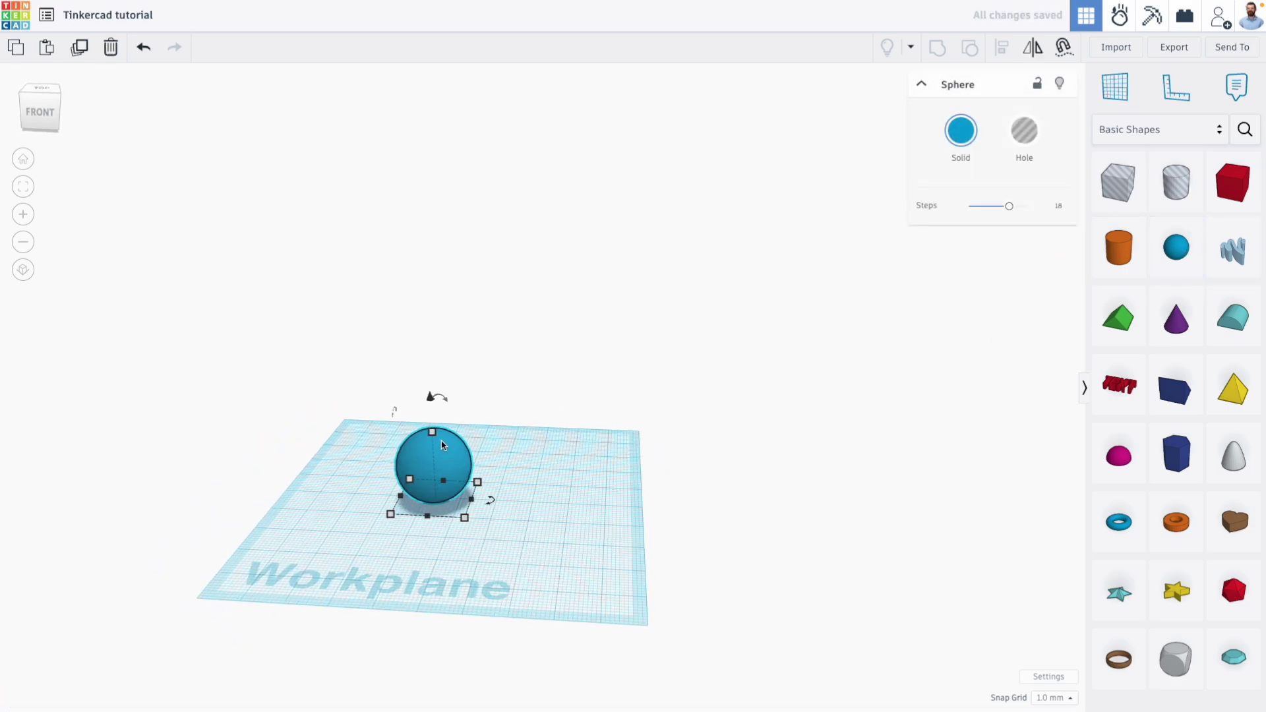
pyautogui.scroll(2, 442, 446)
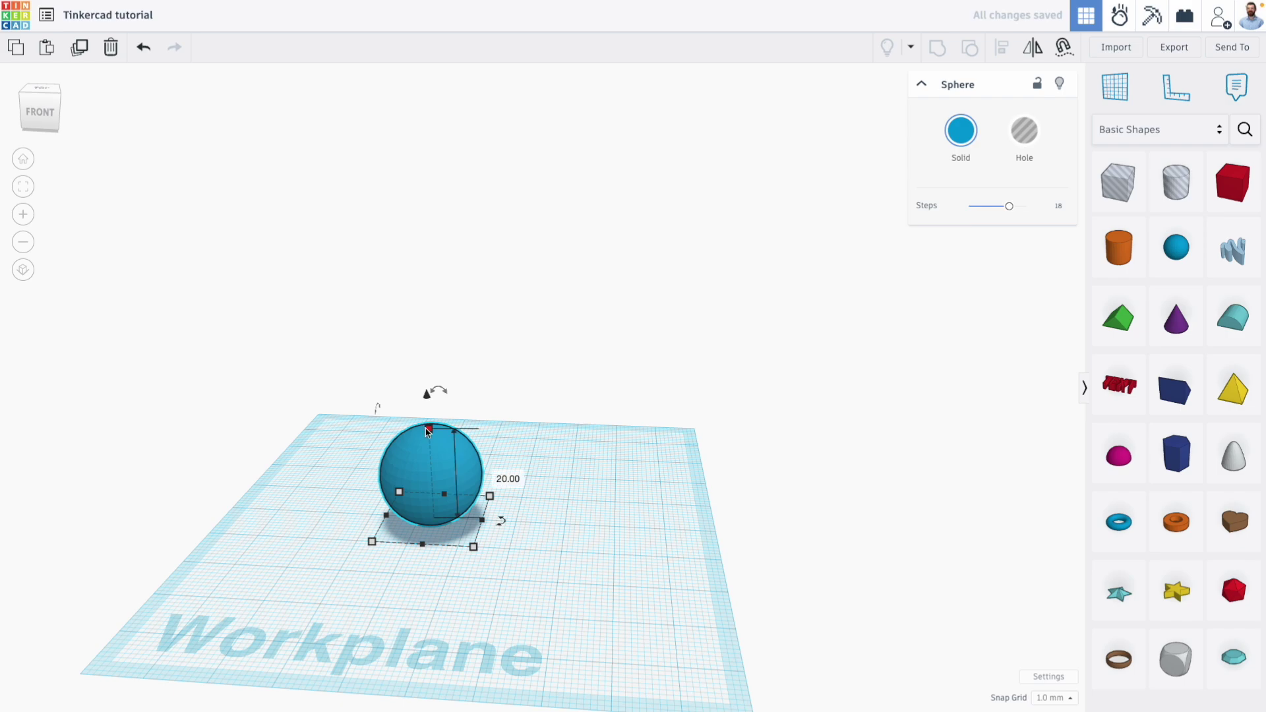
pyautogui.moveTo(427, 429); pyautogui.dragTo(419, 240)
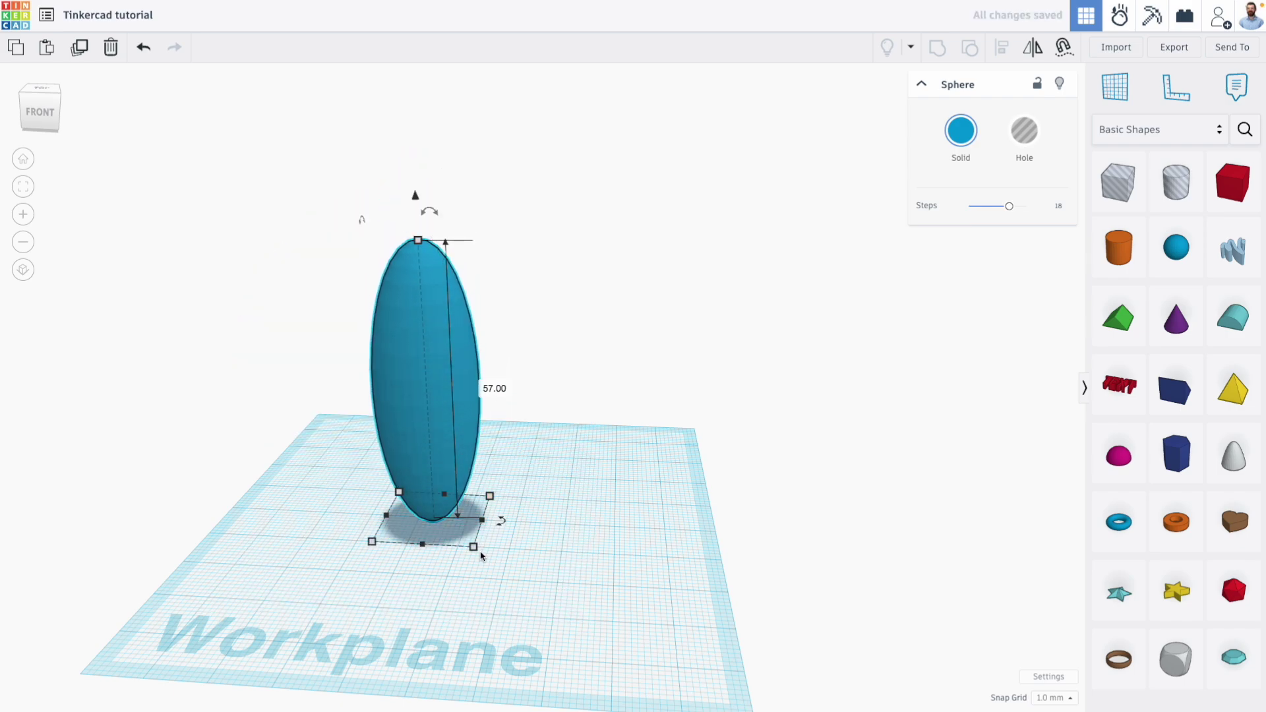
# - Enlarge the stretched sphere's base to about 30 by 31 mm and make it slightly taller
pyautogui.moveTo(480, 555); pyautogui.dragTo(525, 593)
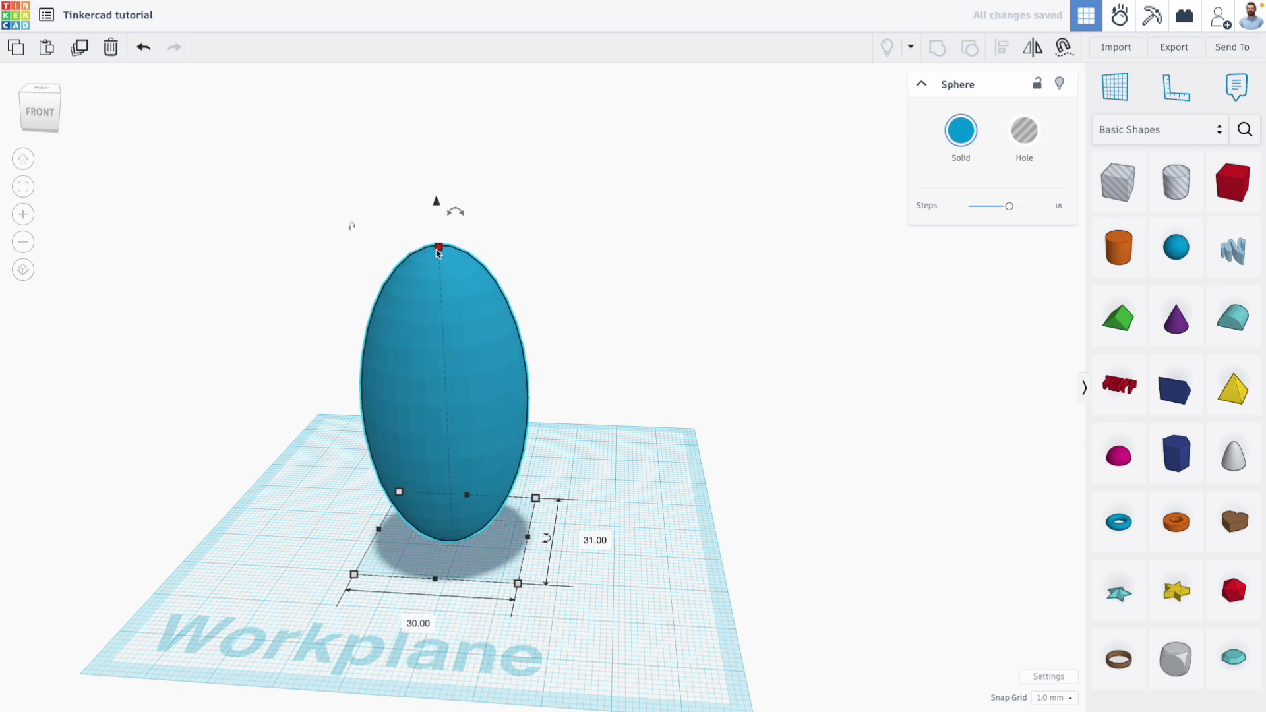
pyautogui.moveTo(436, 250); pyautogui.dragTo(436, 220)
pyautogui.moveTo(405, 290); pyautogui.dragTo(324, 317, button='right')
pyautogui.moveTo(348, 318); pyautogui.dragTo(437, 361, button='middle')
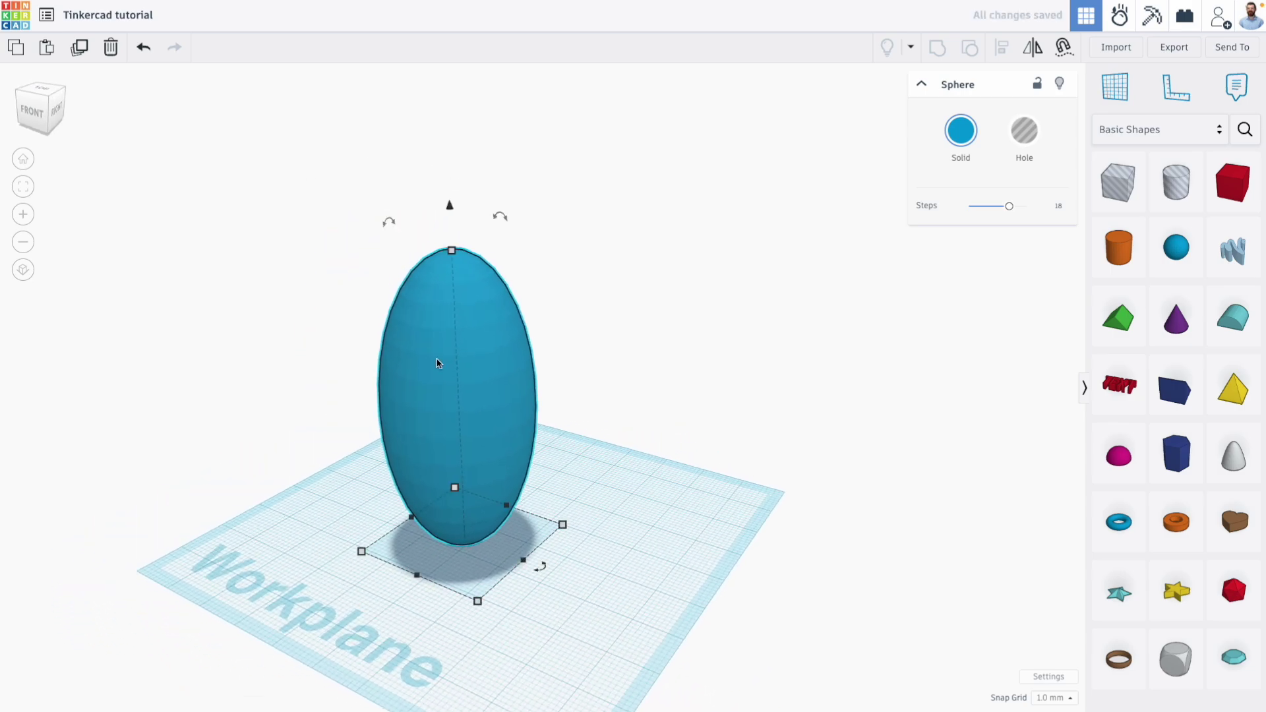
# - Change the stretched sphere's solid colour to the bright orange preset
pyautogui.moveTo(438, 362); pyautogui.dragTo(488, 356, button='right')
pyautogui.click(961, 131)
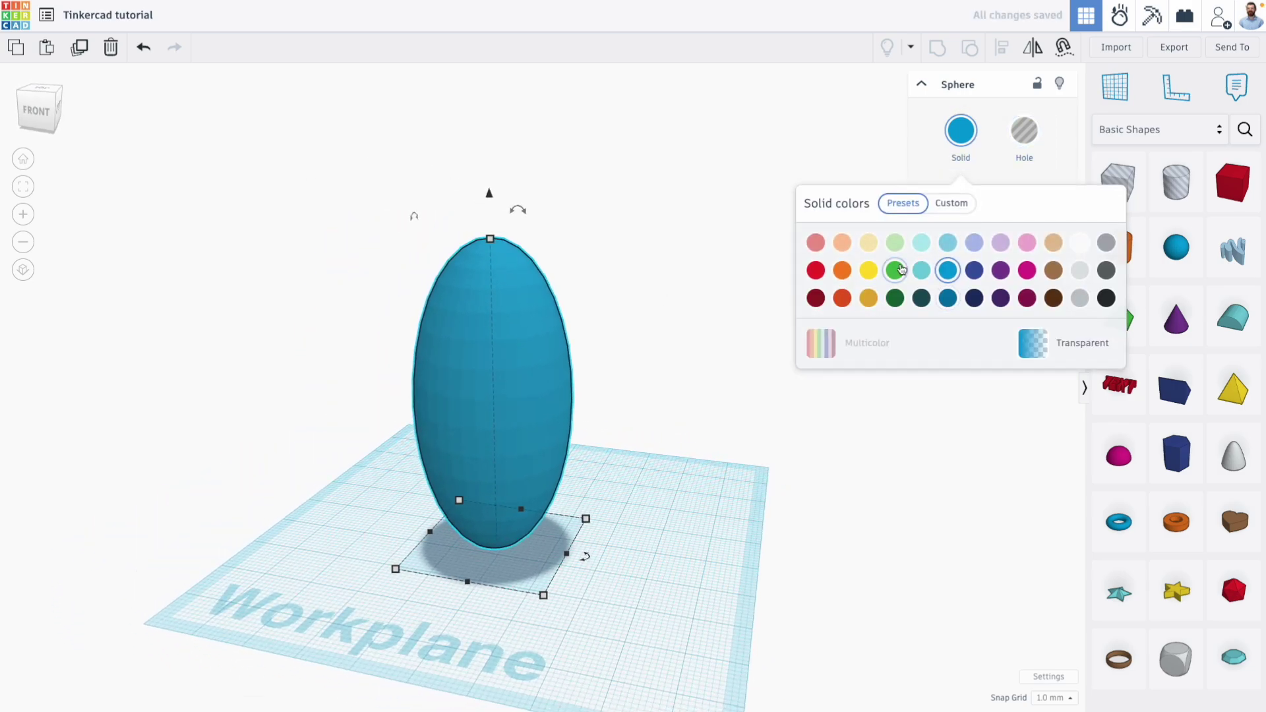
pyautogui.click(842, 273)
pyautogui.click(635, 507)
pyautogui.moveTo(636, 508); pyautogui.dragTo(554, 530, button='right')
pyautogui.scroll(3, 475, 395)
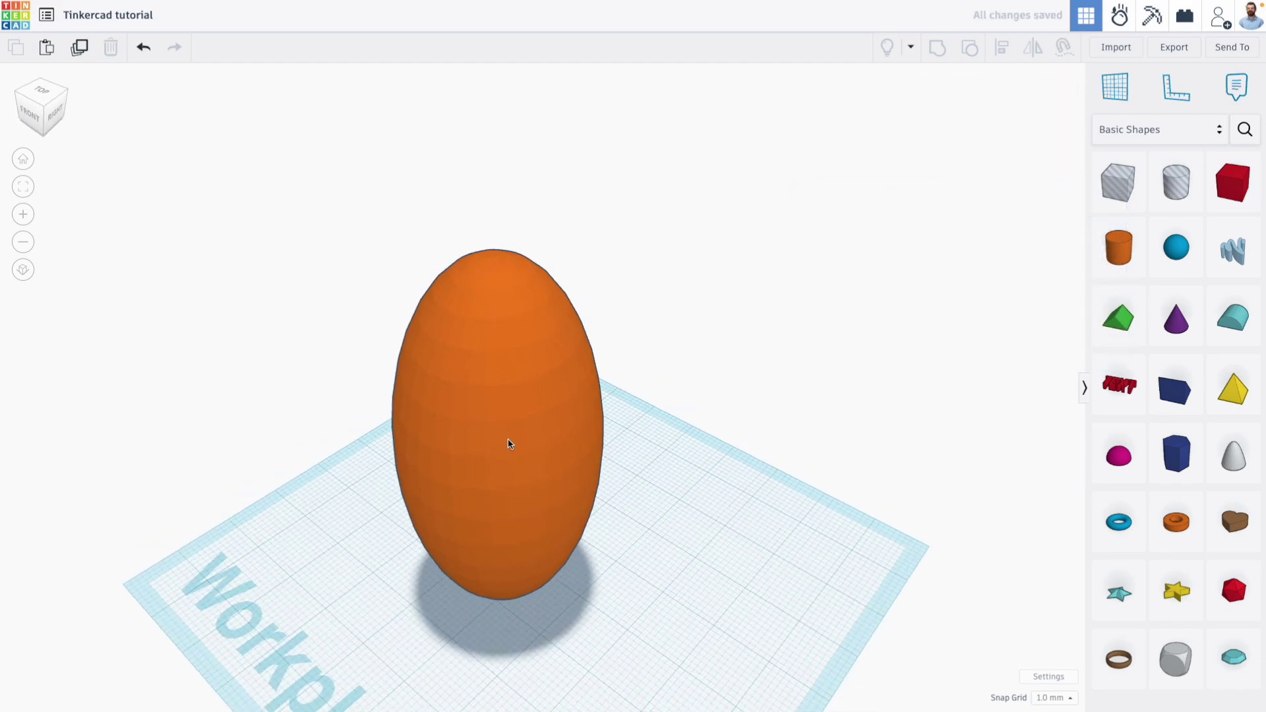
# - Duplicate the orange ellipsoid, shift the copy sideways so the two overlap, and rotate the copy slightly about its vertical axis
pyautogui.click(445, 327)
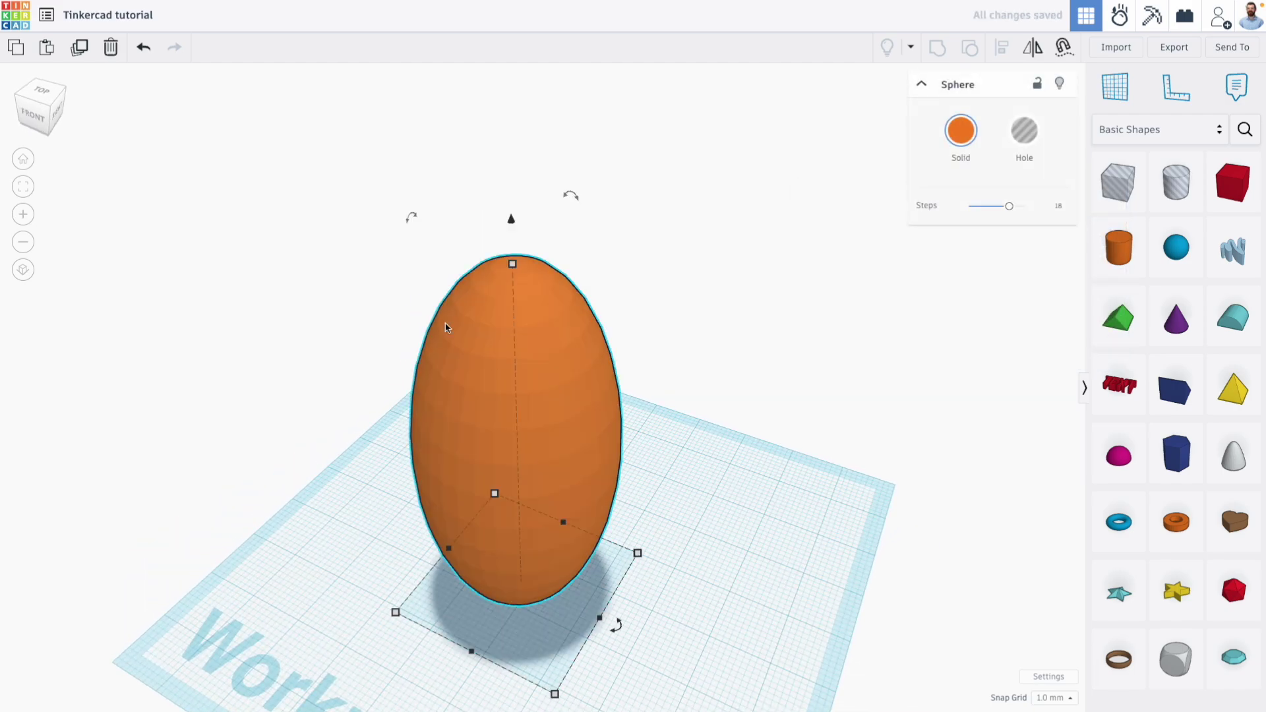
pyautogui.click(84, 55)
pyautogui.moveTo(553, 535); pyautogui.dragTo(611, 543)
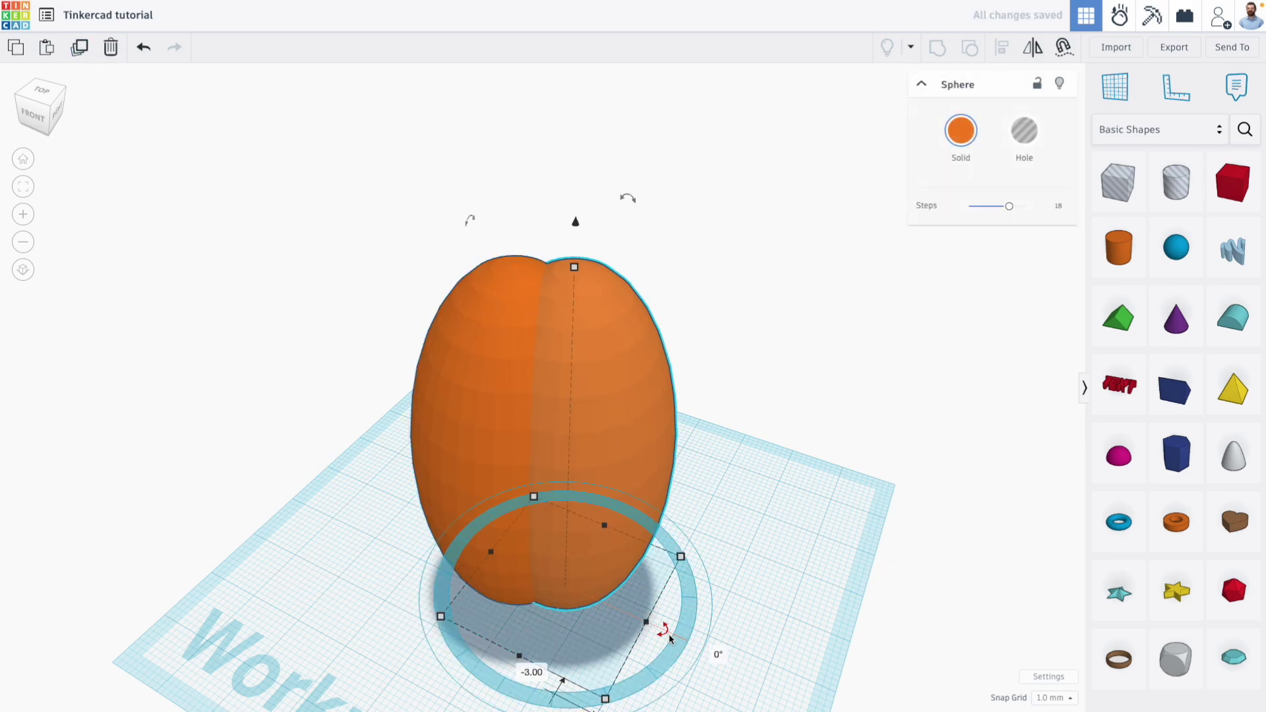
pyautogui.moveTo(666, 630); pyautogui.dragTo(705, 592)
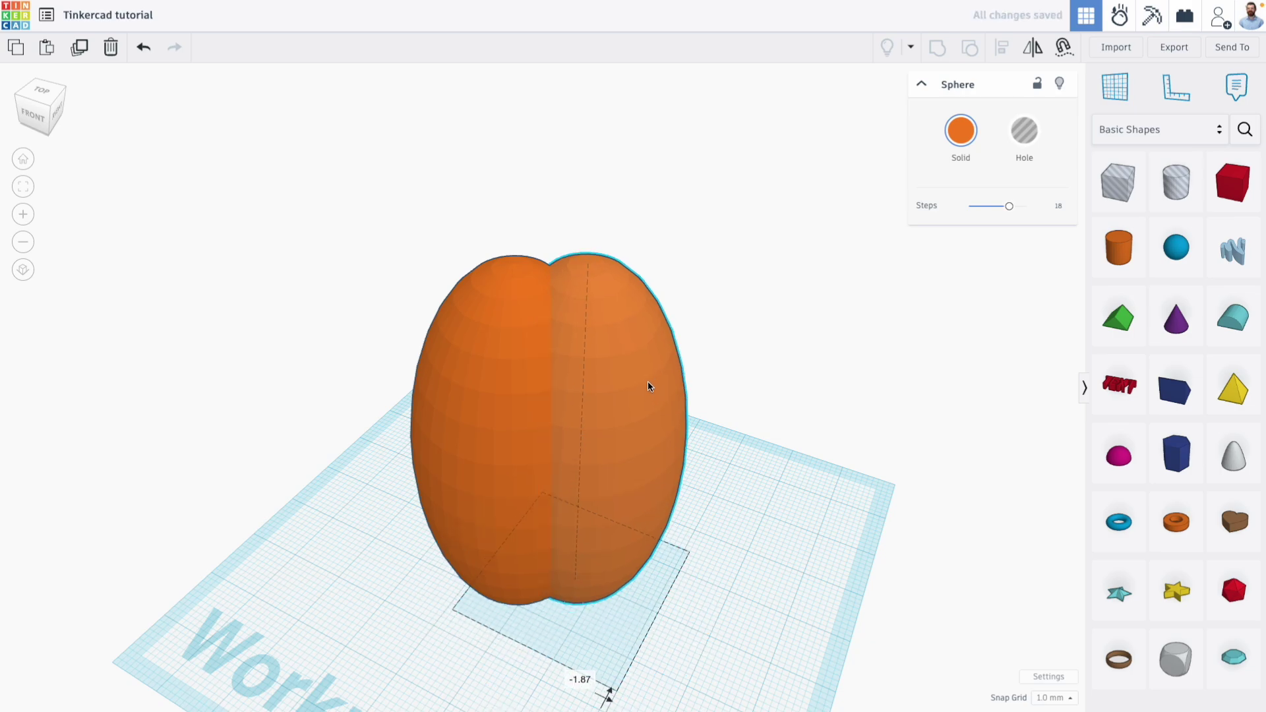
pyautogui.scroll(-3, 666, 470)
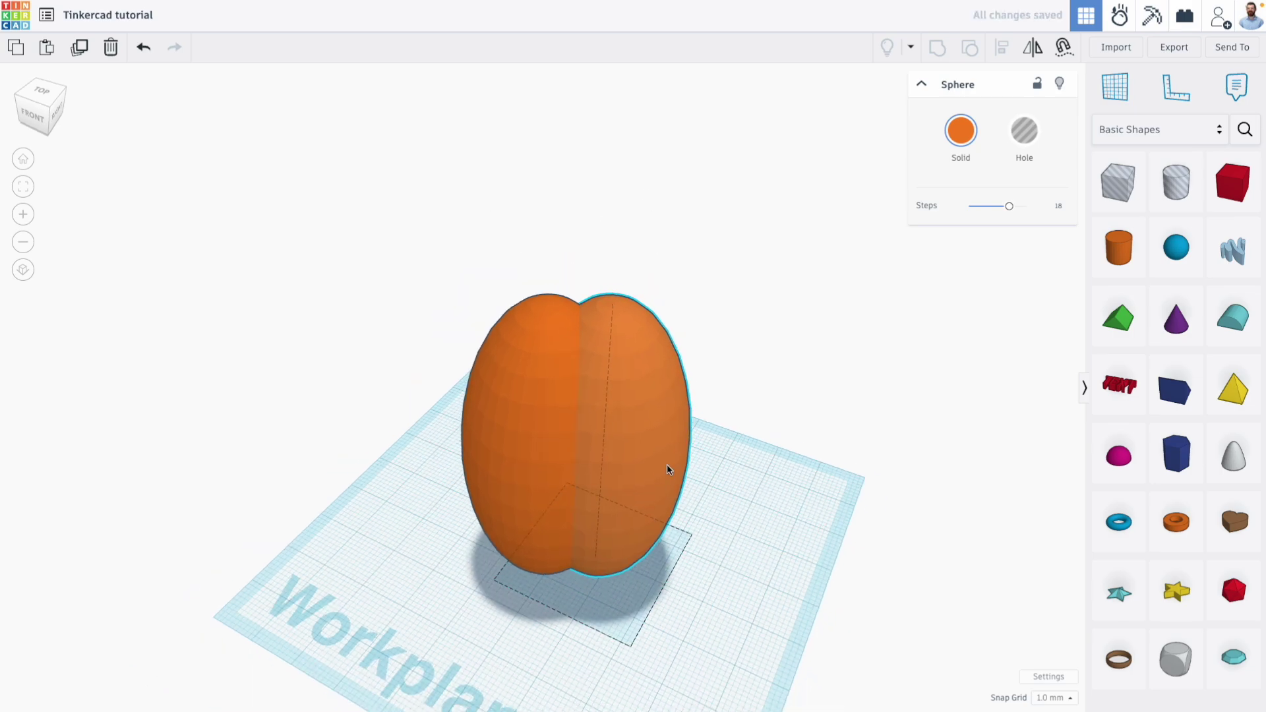
pyautogui.moveTo(670, 470); pyautogui.dragTo(641, 491, button='right')
pyautogui.moveTo(672, 468); pyautogui.dragTo(499, 476, button='middle')
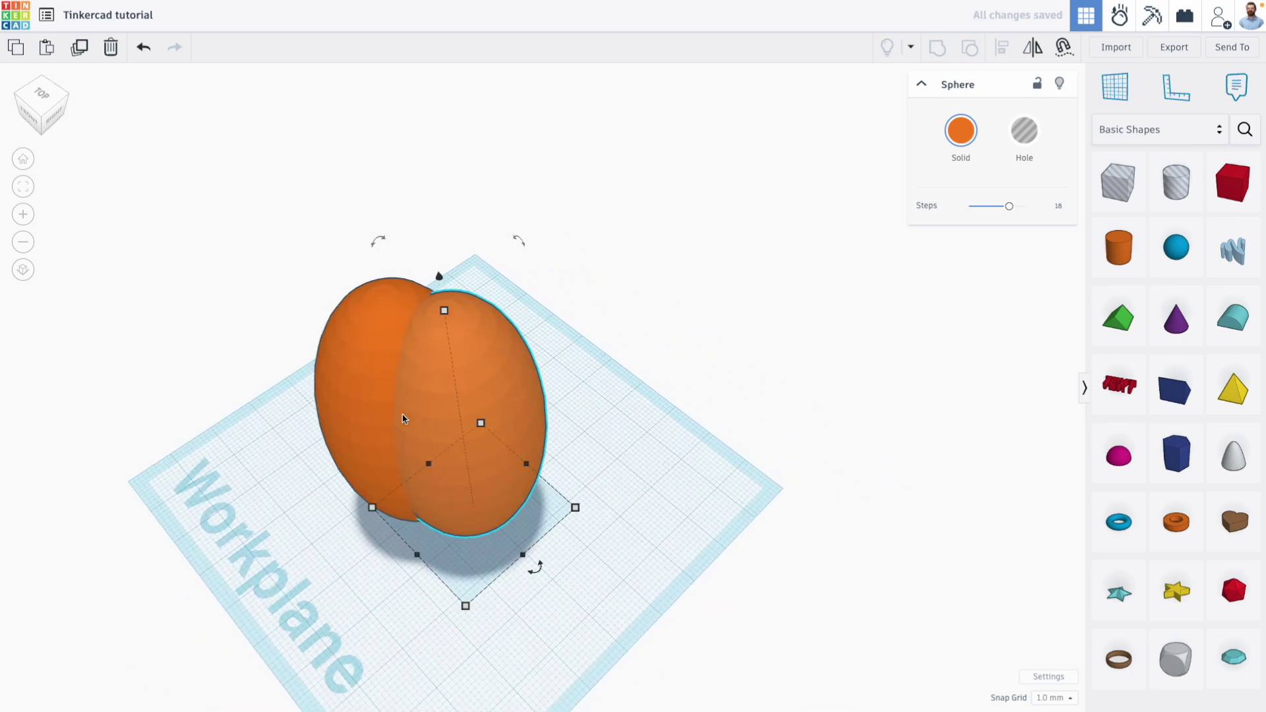
# - Repeat the shifted and rotated duplication until 14 overlapping orange ellipsoids form a closed pumpkin-shaped ring
pyautogui.click(81, 50)
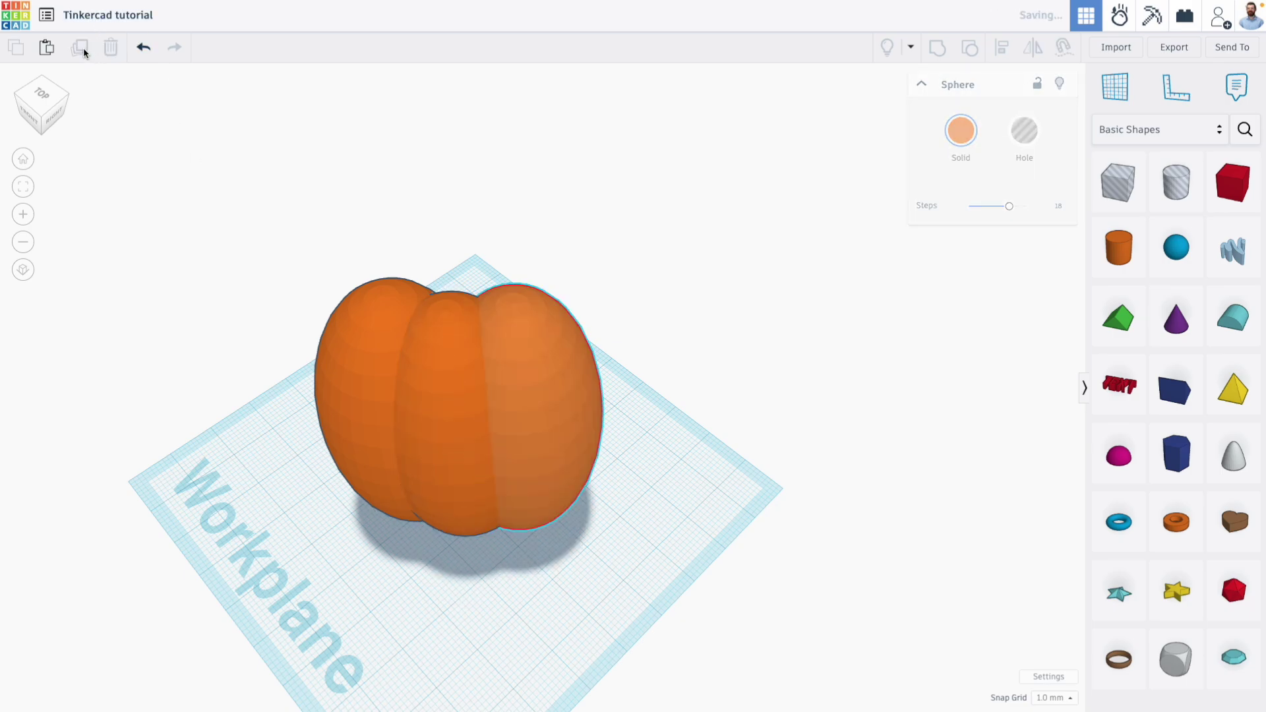
pyautogui.scroll(2, 423, 326)
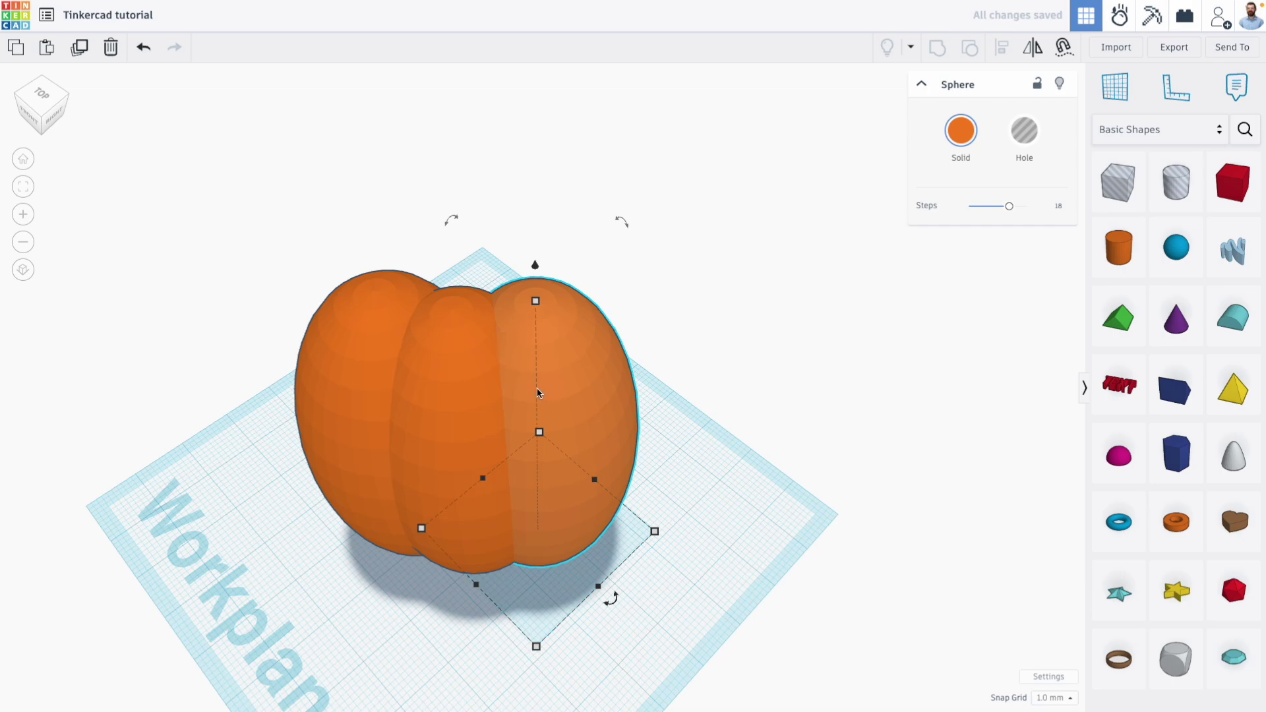
pyautogui.moveTo(538, 393); pyautogui.dragTo(475, 420, button='middle')
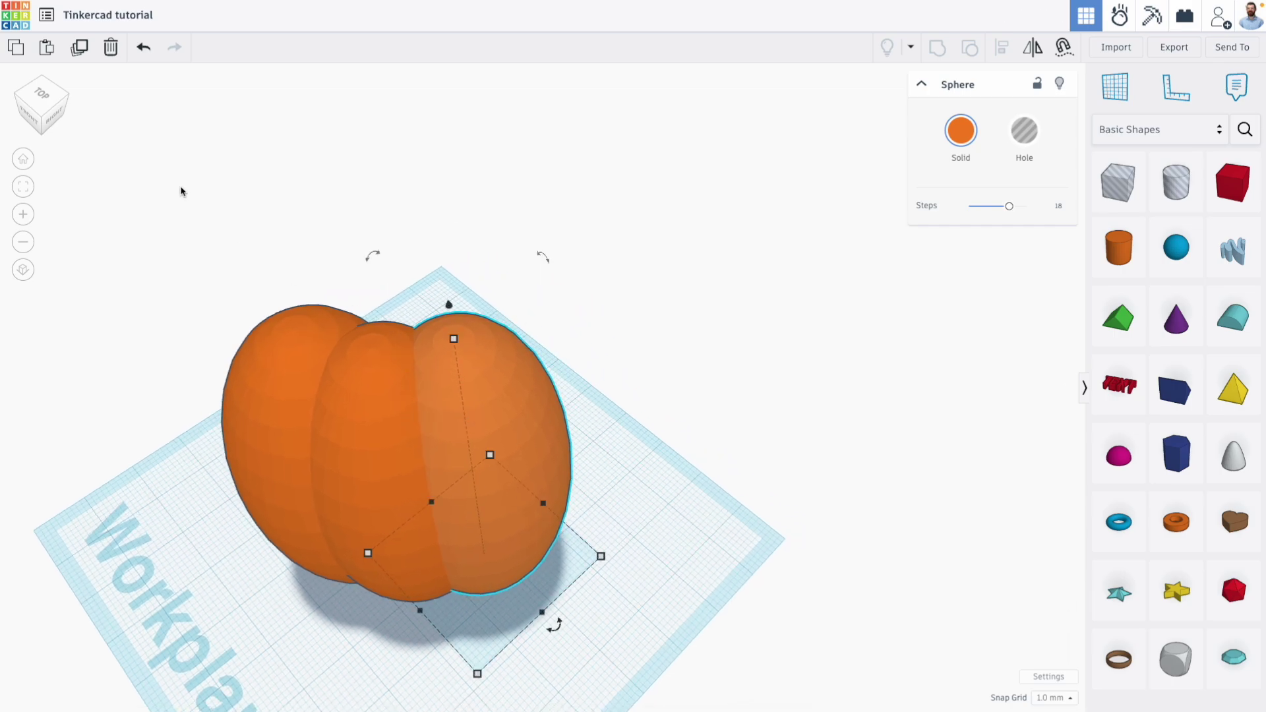
pyautogui.click(80, 50)
pyautogui.click(80, 51)
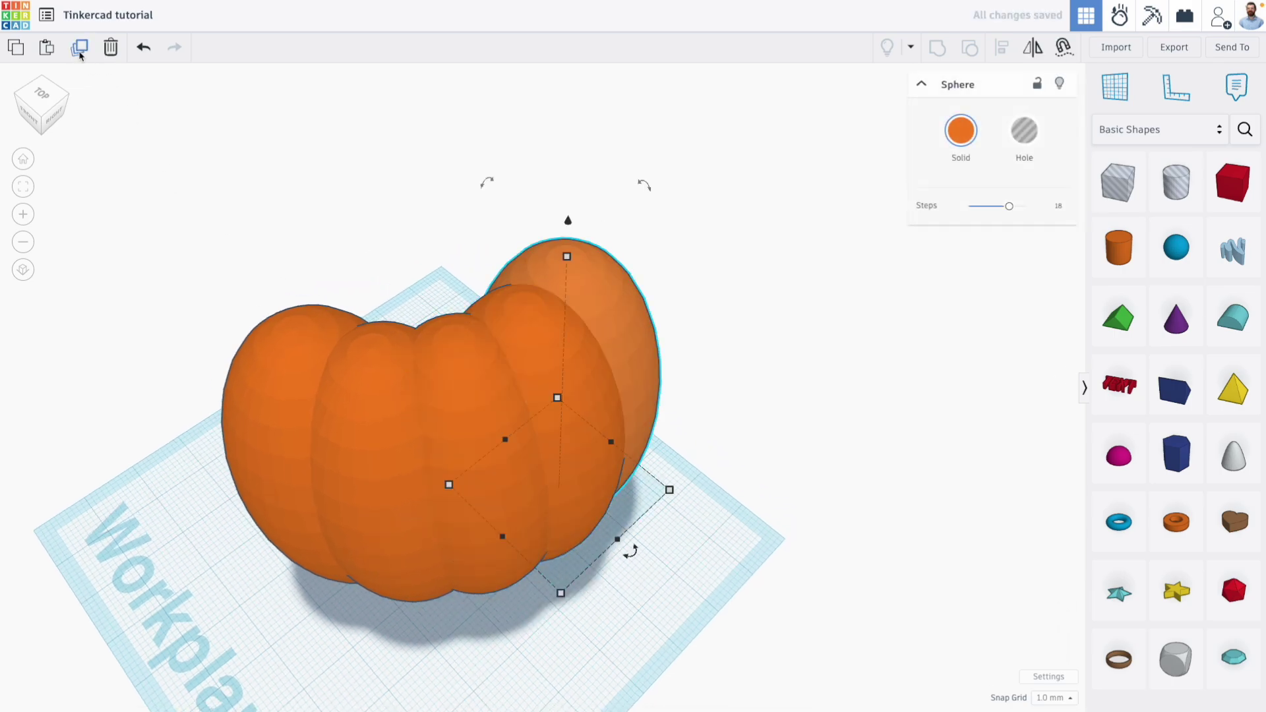
pyautogui.click(80, 50)
pyautogui.click(80, 50)
pyautogui.click(80, 51)
pyautogui.click(80, 50)
pyautogui.click(80, 51)
pyautogui.click(80, 50)
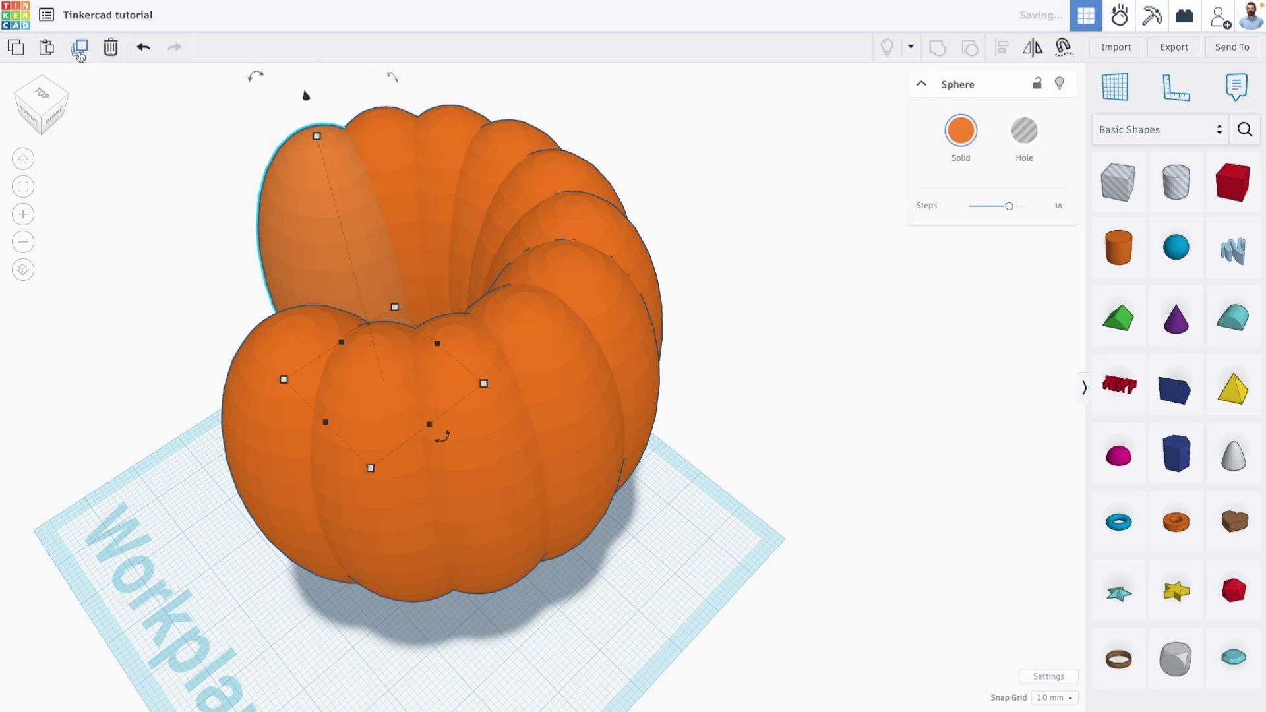
pyautogui.click(80, 50)
pyautogui.click(80, 50)
pyautogui.click(79, 57)
# - Select all 14 ellipsoids of the pumpkin ring and move them together closer to the front of the workplane
pyautogui.moveTo(236, 313); pyautogui.dragTo(349, 313, button='right')
pyautogui.scroll(-5, 348, 312)
pyautogui.moveTo(389, 288); pyautogui.dragTo(548, 269, button='middle')
pyautogui.moveTo(491, 271); pyautogui.dragTo(389, 269, button='right')
pyautogui.moveTo(273, 248)
pyautogui.mouseDown(button='right')
pyautogui.moveTo(344, 229)
pyautogui.moveTo(282, 245)
pyautogui.mouseUp(button='right')
pyautogui.moveTo(268, 220); pyautogui.dragTo(734, 537)
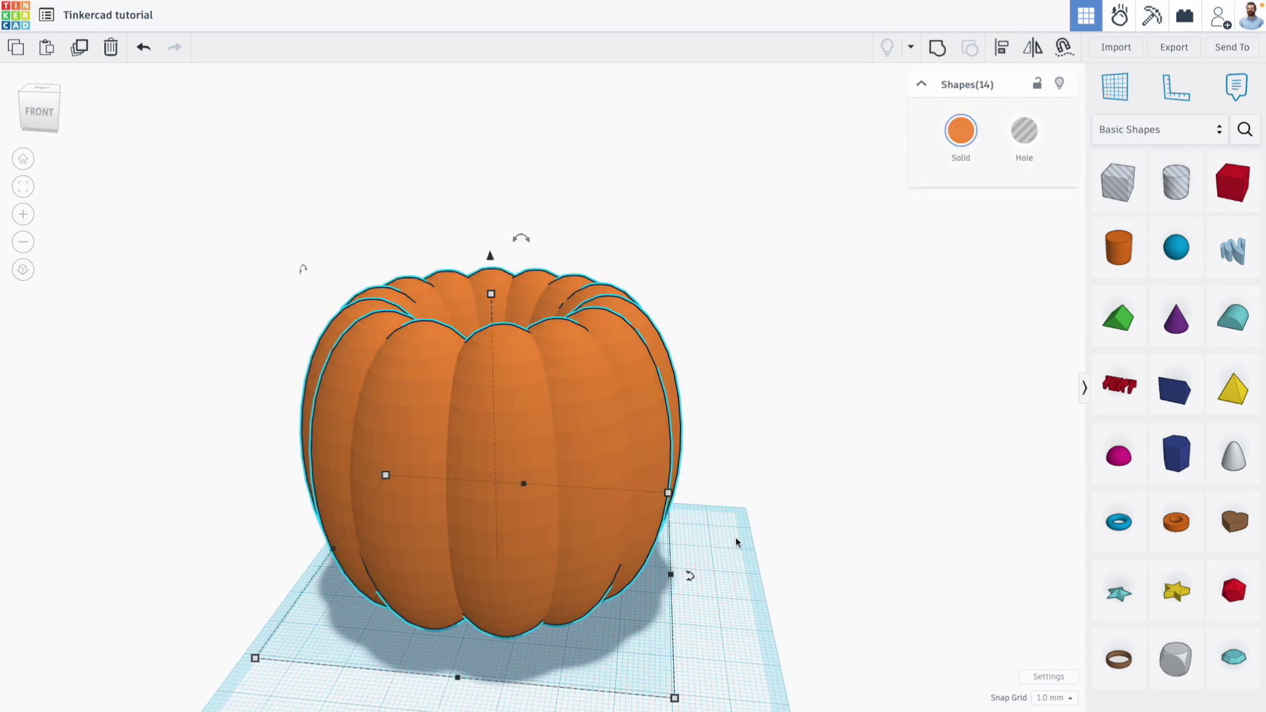
pyautogui.scroll(1, 623, 481)
pyautogui.moveTo(536, 303); pyautogui.dragTo(551, 360)
pyautogui.click(808, 398)
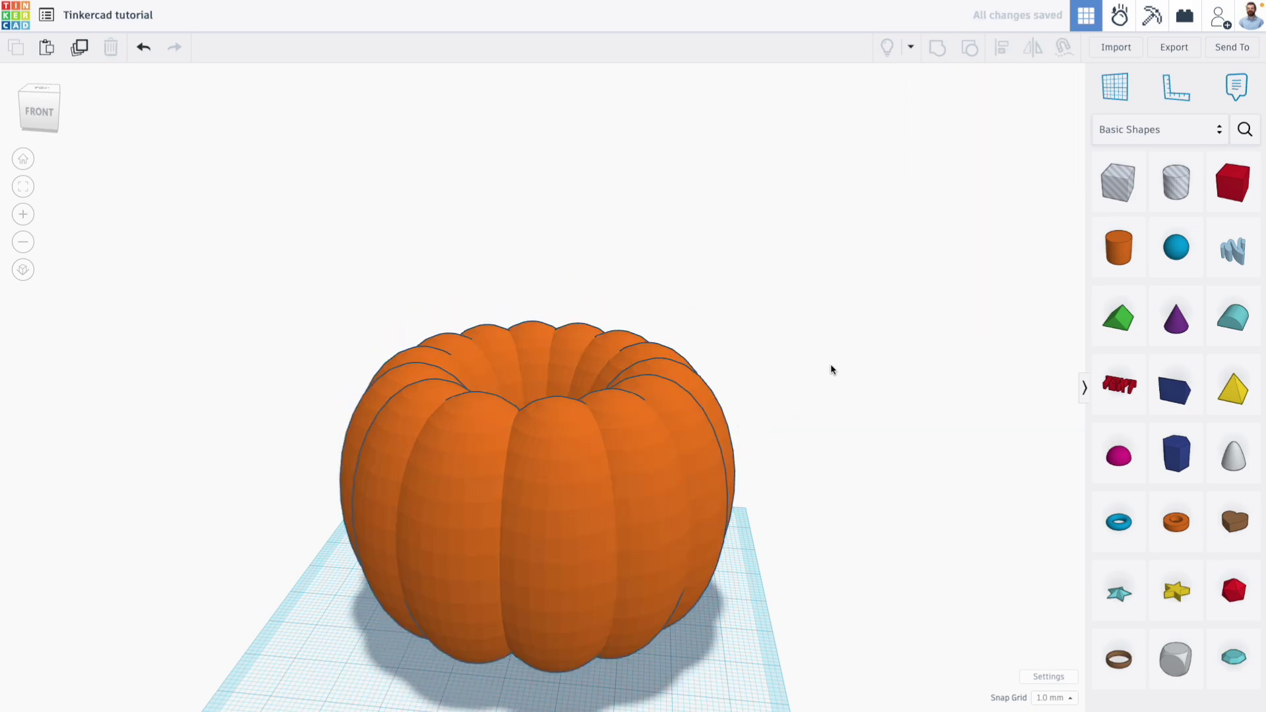
# - Duplicate one ellipsoid and fit a widened copy into the ring's hollow centre, raised 20 mm above the workplane
pyautogui.click(659, 466)
pyautogui.click(72, 61)
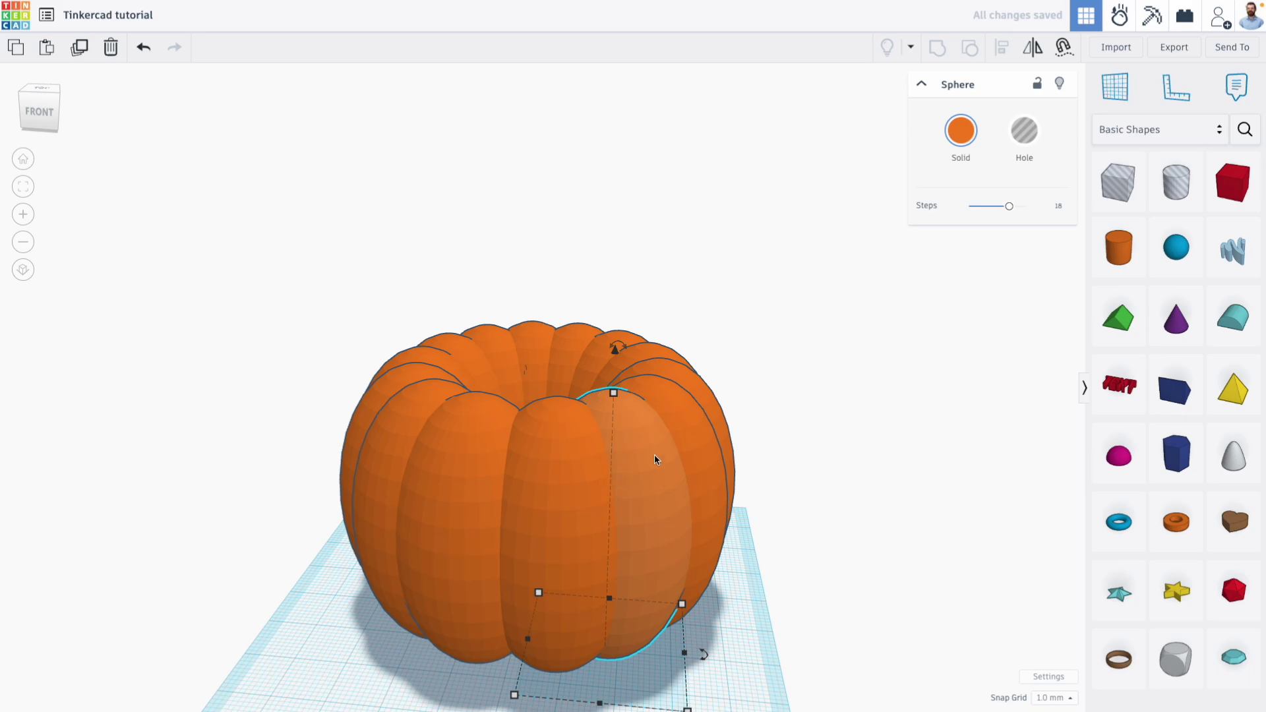
pyautogui.moveTo(635, 461); pyautogui.dragTo(542, 269)
pyautogui.hotkey('ctrl', 'z')
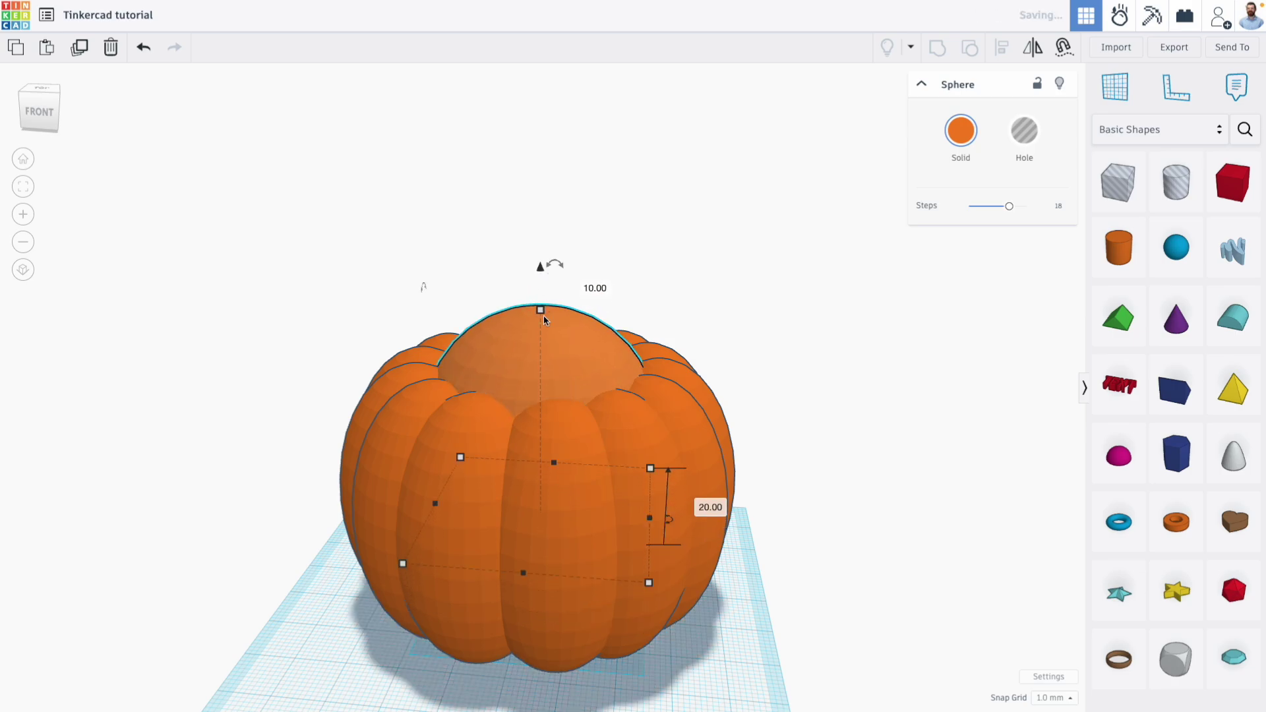
# - Lower the central sphere's top below the surrounding ridges and shift it by -0.82 and -3.30 mm to centre it
pyautogui.moveTo(543, 315); pyautogui.dragTo(540, 362)
pyautogui.moveTo(540, 362); pyautogui.dragTo(610, 352, button='right')
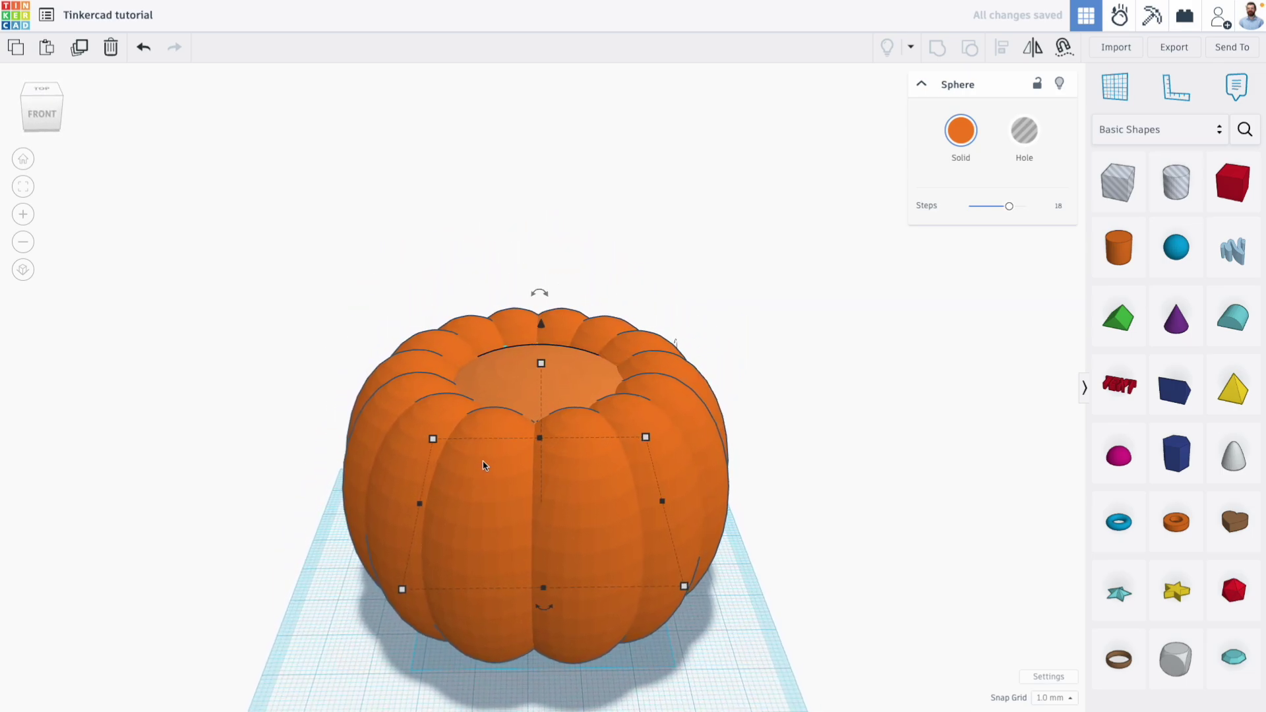
pyautogui.moveTo(484, 389); pyautogui.dragTo(482, 380)
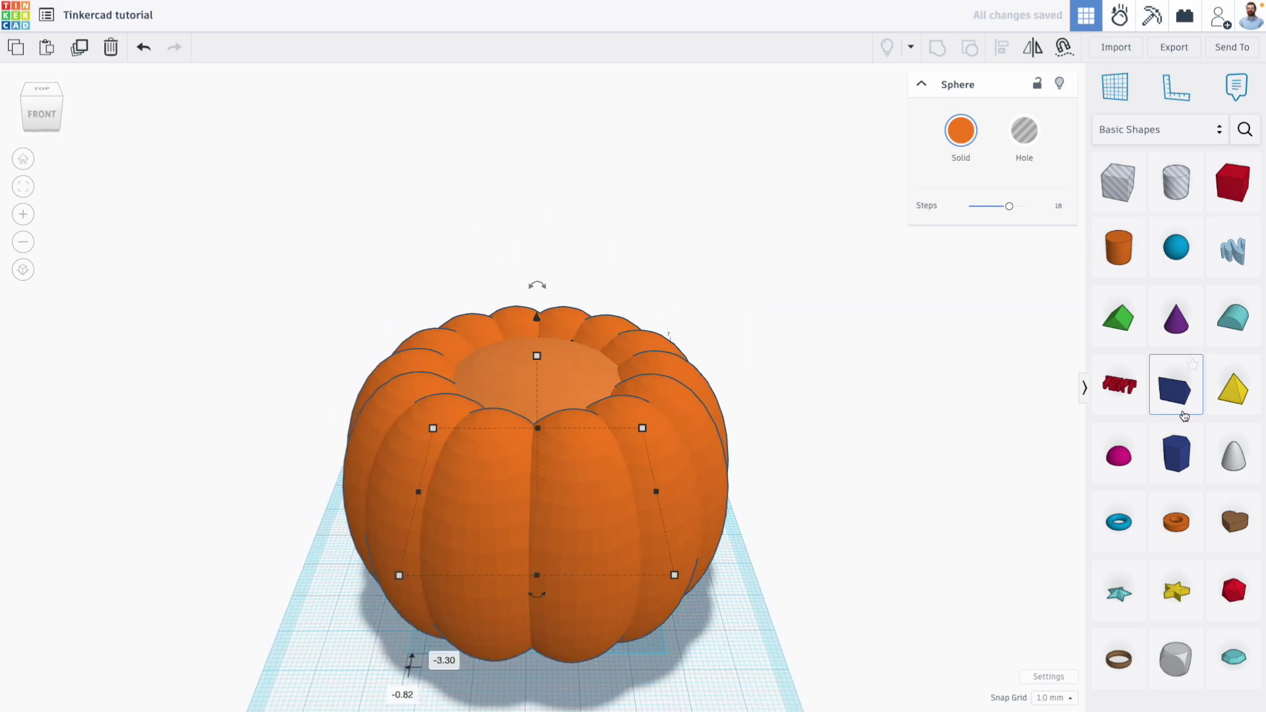
# - Place a six-sided Polygon on top of the central sphere and scale it down uniformly to 9 mm high
pyautogui.moveTo(1182, 462); pyautogui.dragTo(534, 364)
pyautogui.scroll(5, 536, 294)
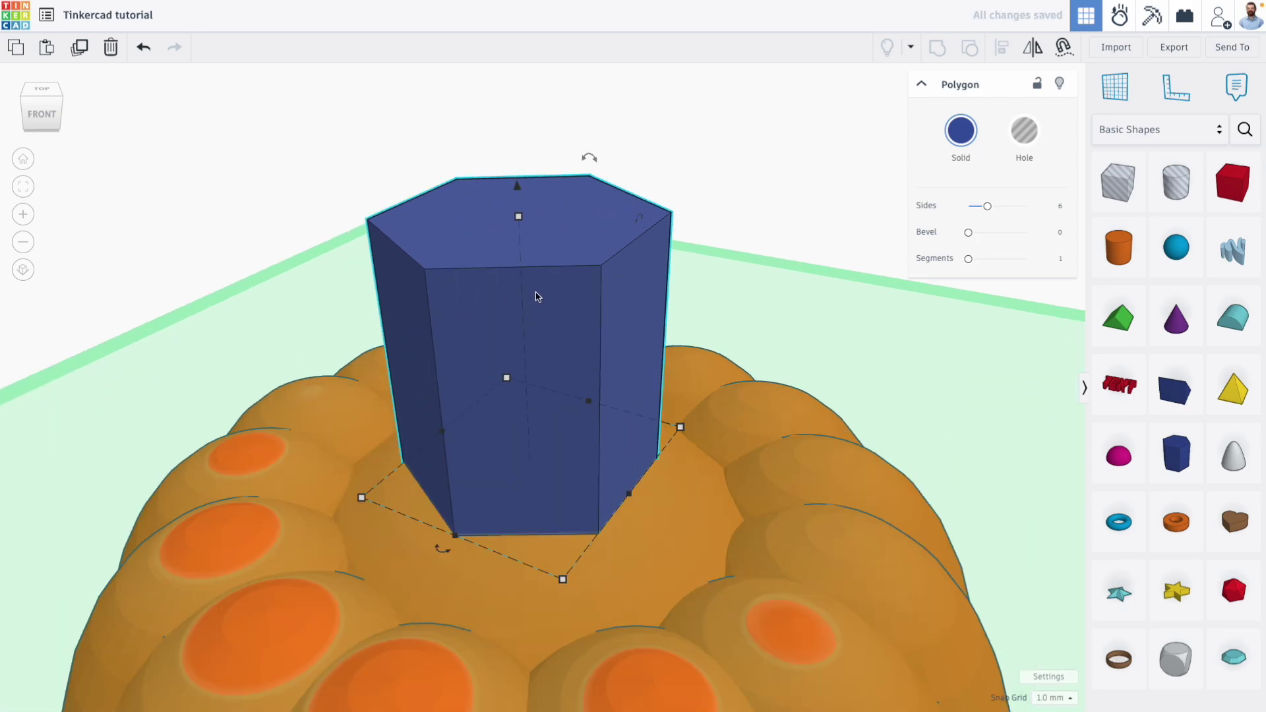
pyautogui.moveTo(536, 297); pyautogui.dragTo(531, 338, button='right')
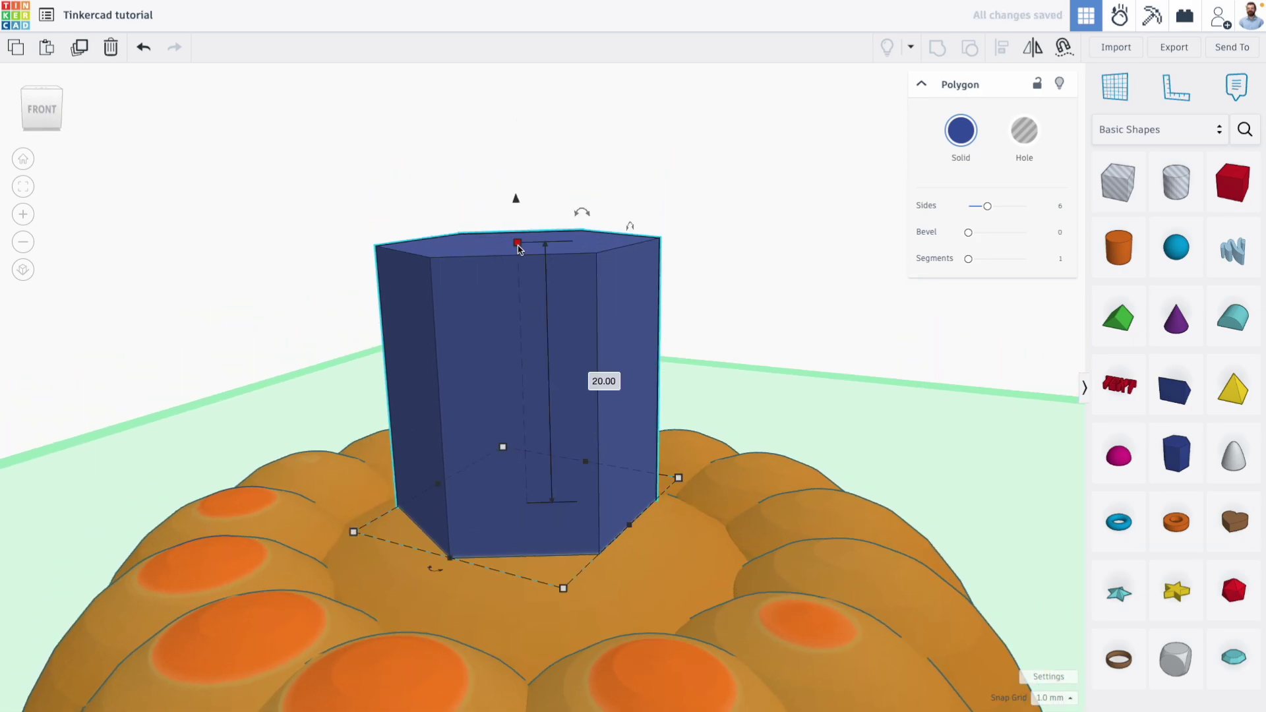
pyautogui.keyDown('shift'); pyautogui.moveTo(519, 249); pyautogui.dragTo(533, 402); pyautogui.keyUp('shift')
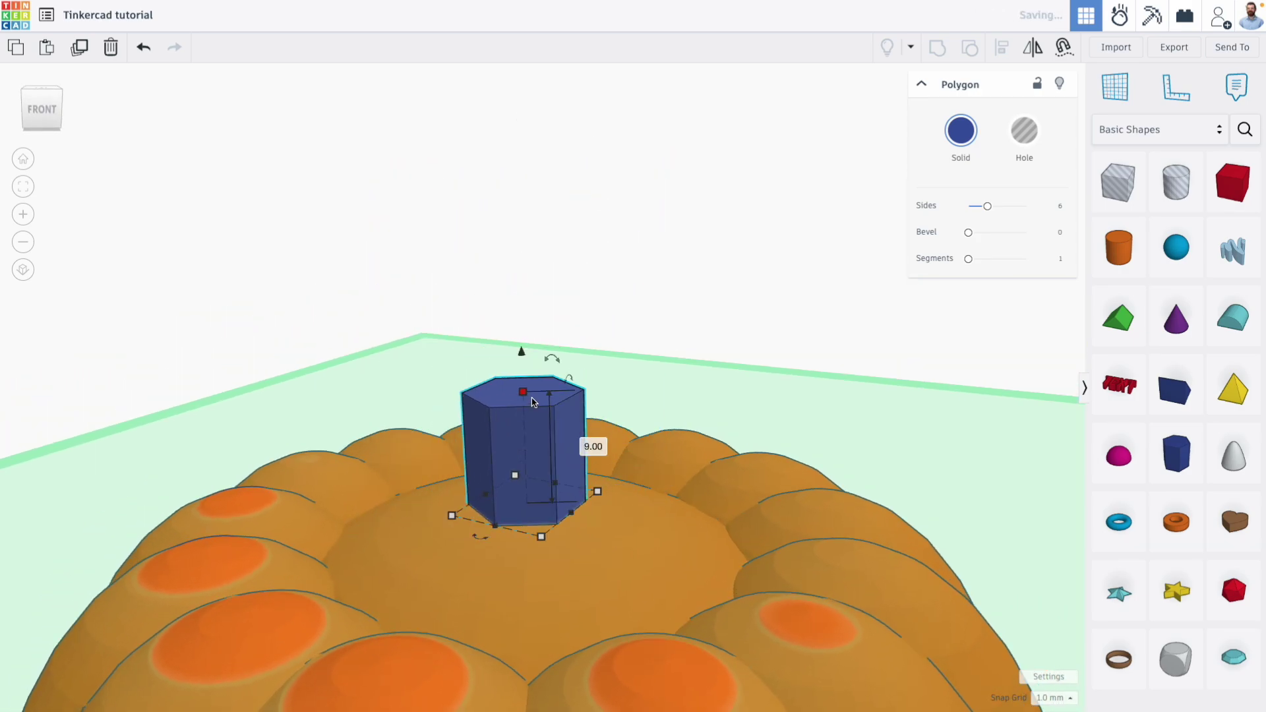
# - Lower the blue polygon 5 mm so that its base sinks into the pumpkin's top
pyautogui.moveTo(519, 344); pyautogui.dragTo(523, 425)
pyautogui.scroll(3, 508, 508)
pyautogui.scroll(2, 509, 509)
pyautogui.scroll(-1, 516, 448)
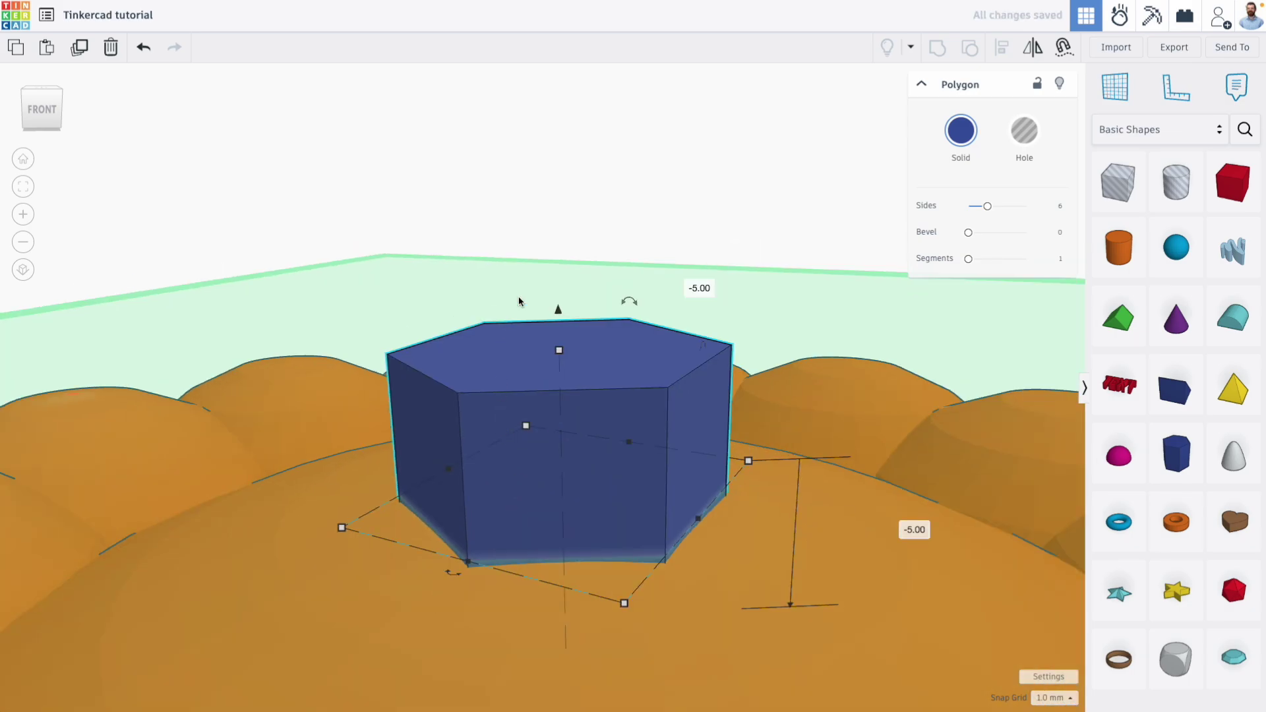
# - Duplicate the polygon and make the copy slightly higher, slightly smaller and tilted 4° sideways
pyautogui.click(556, 214)
pyautogui.click(540, 383)
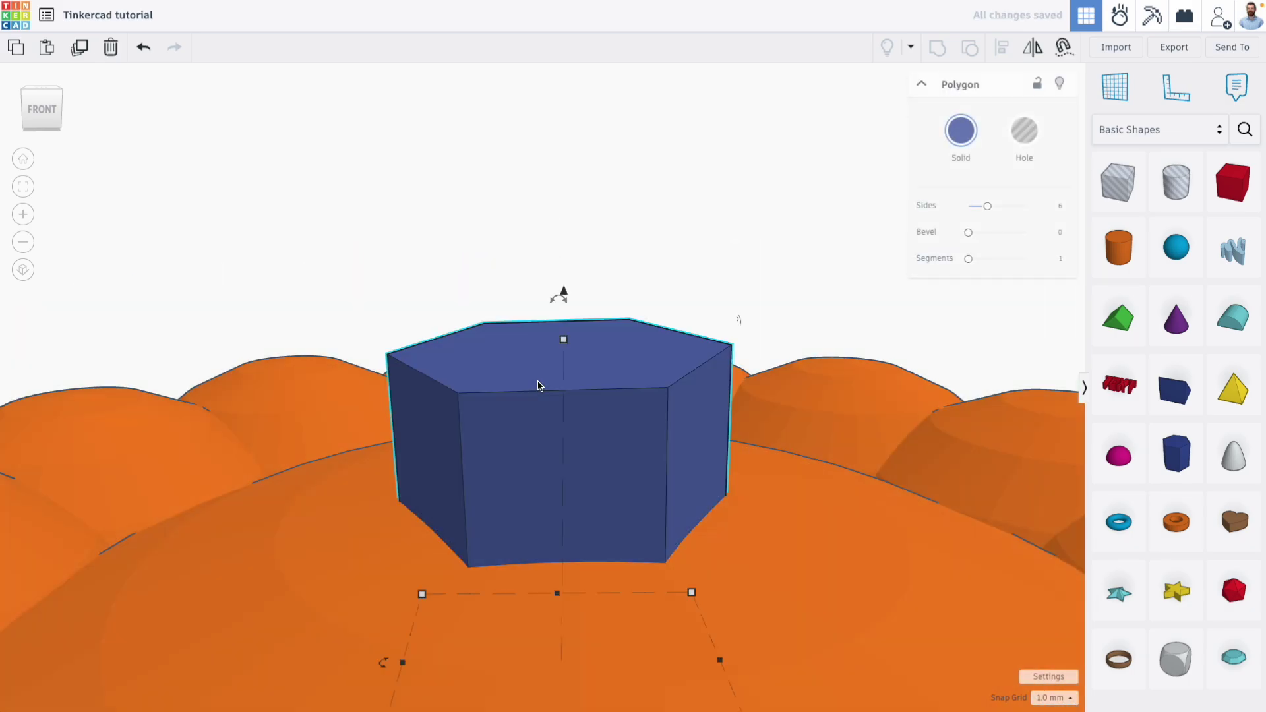
pyautogui.click(78, 56)
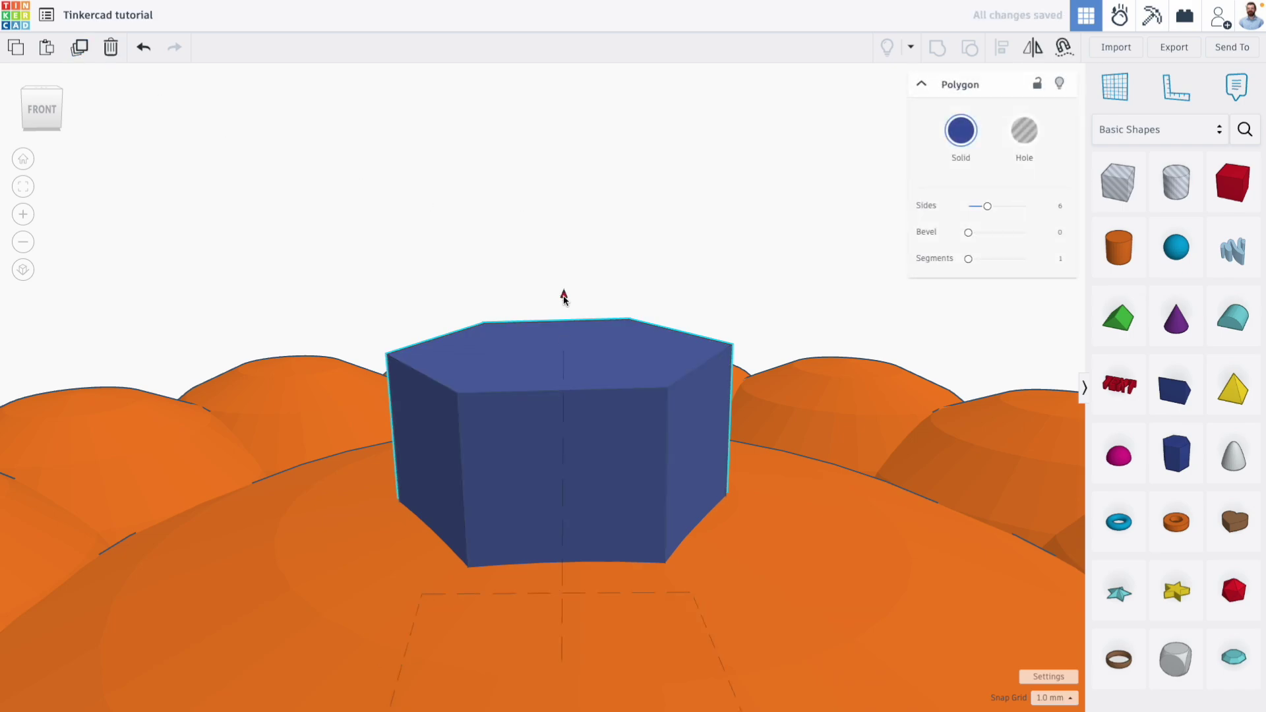
pyautogui.moveTo(564, 298); pyautogui.dragTo(564, 245)
pyautogui.moveTo(564, 294); pyautogui.dragTo(547, 221)
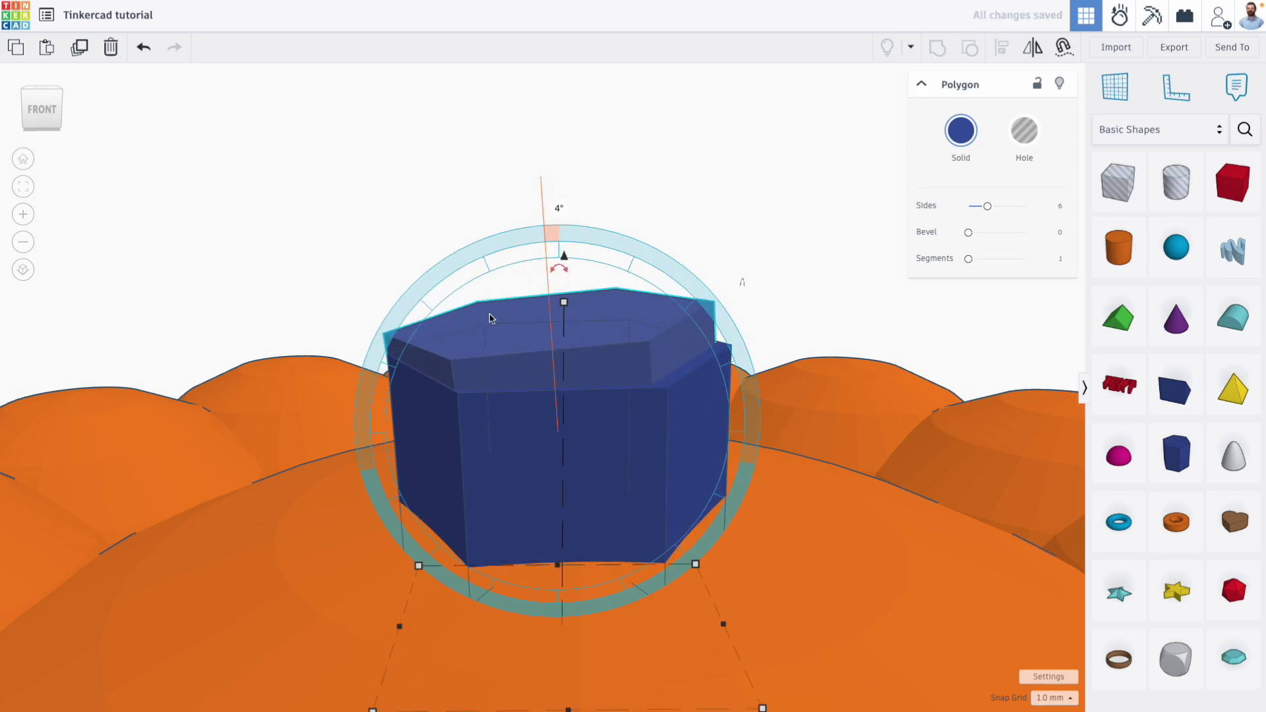
# - Repeat the raised, shrunken and tilted duplication until 44 polygons form a curved stem tapering to a tip
pyautogui.scroll(-5, 490, 318)
pyautogui.moveTo(478, 309); pyautogui.dragTo(523, 350, button='middle')
pyautogui.scroll(4, 523, 350)
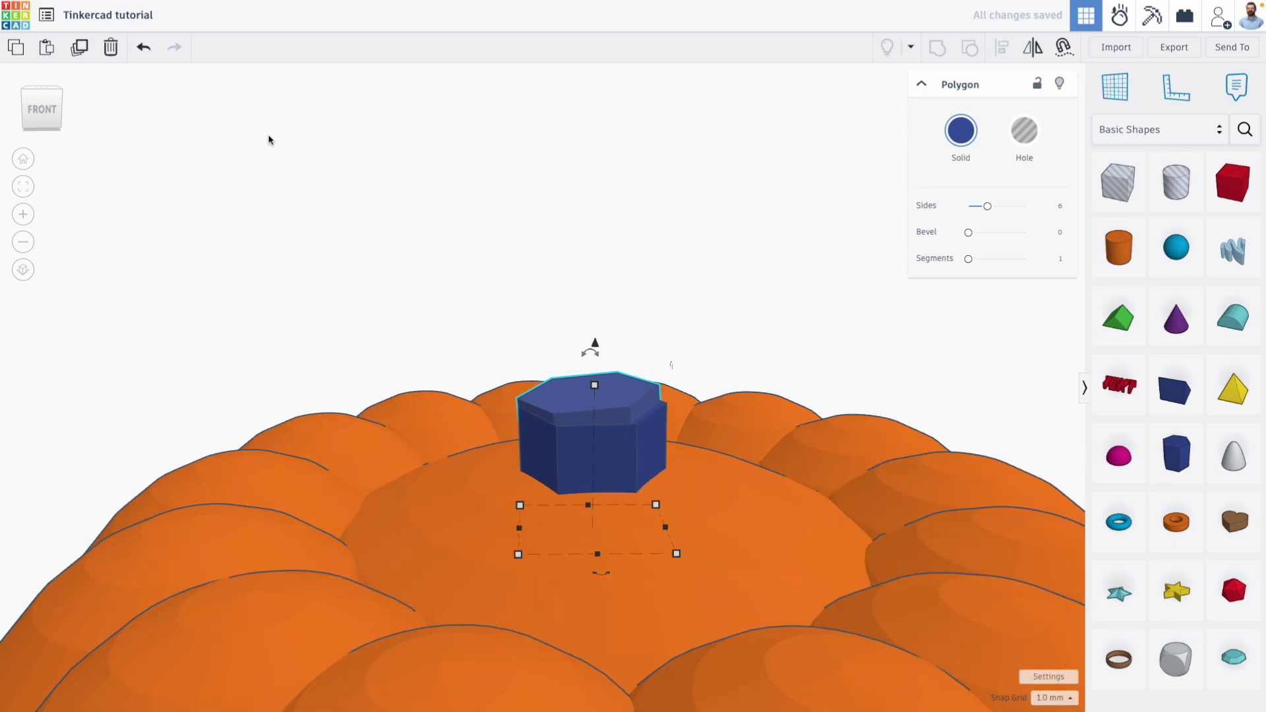
pyautogui.click(76, 54)
pyautogui.click(76, 54)
pyautogui.click(76, 55)
pyautogui.click(77, 54)
pyautogui.click(76, 54)
pyautogui.click(76, 54)
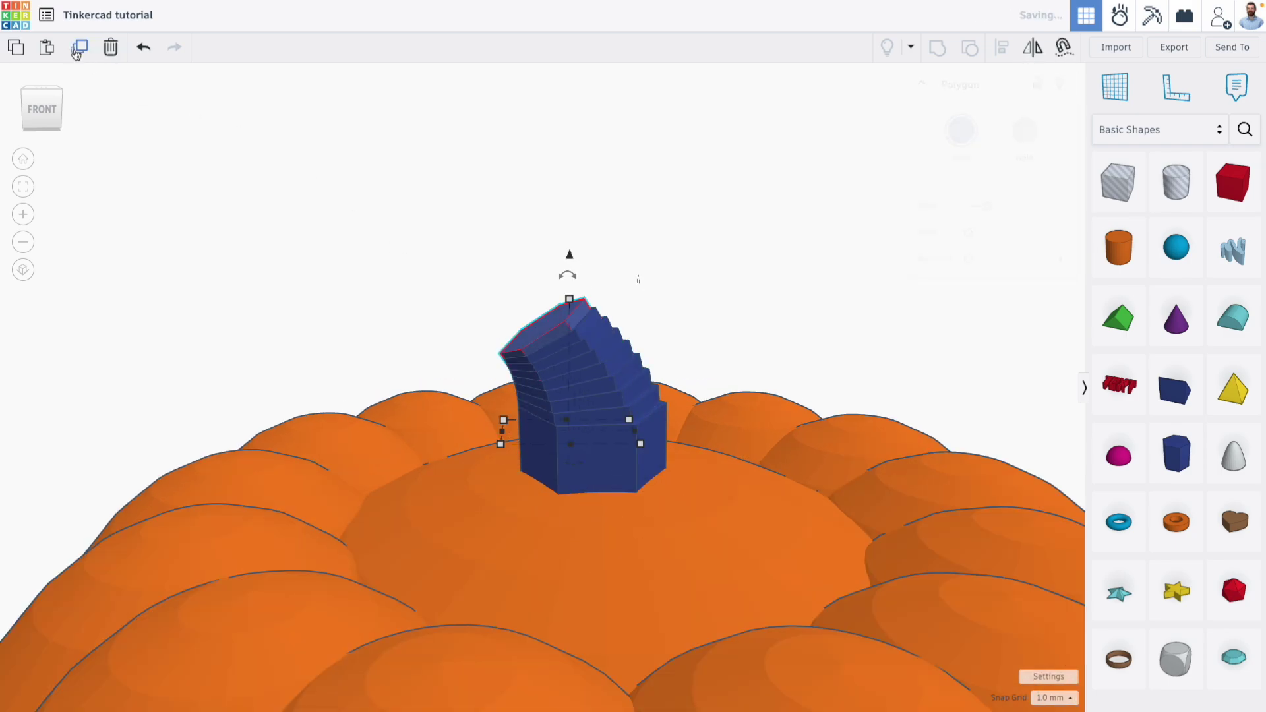
pyautogui.click(77, 54)
pyautogui.click(76, 54)
pyautogui.hotkey('ctrl', 'd')
pyautogui.hotkey('ctrl', 'd')
pyautogui.hotkey('ctrl', 'd')
pyautogui.hotkey('ctrl', 'd')
pyautogui.hotkey('ctrl', 'd')
pyautogui.hotkey('ctrl', 'd')
pyautogui.hotkey('ctrl', 'd')
pyautogui.hotkey('ctrl', 'd')
pyautogui.hotkey('ctrl', 'd')
pyautogui.hotkey('ctrl', 'd')
pyautogui.hotkey('ctrl', 'd')
pyautogui.hotkey('ctrl', 'd')
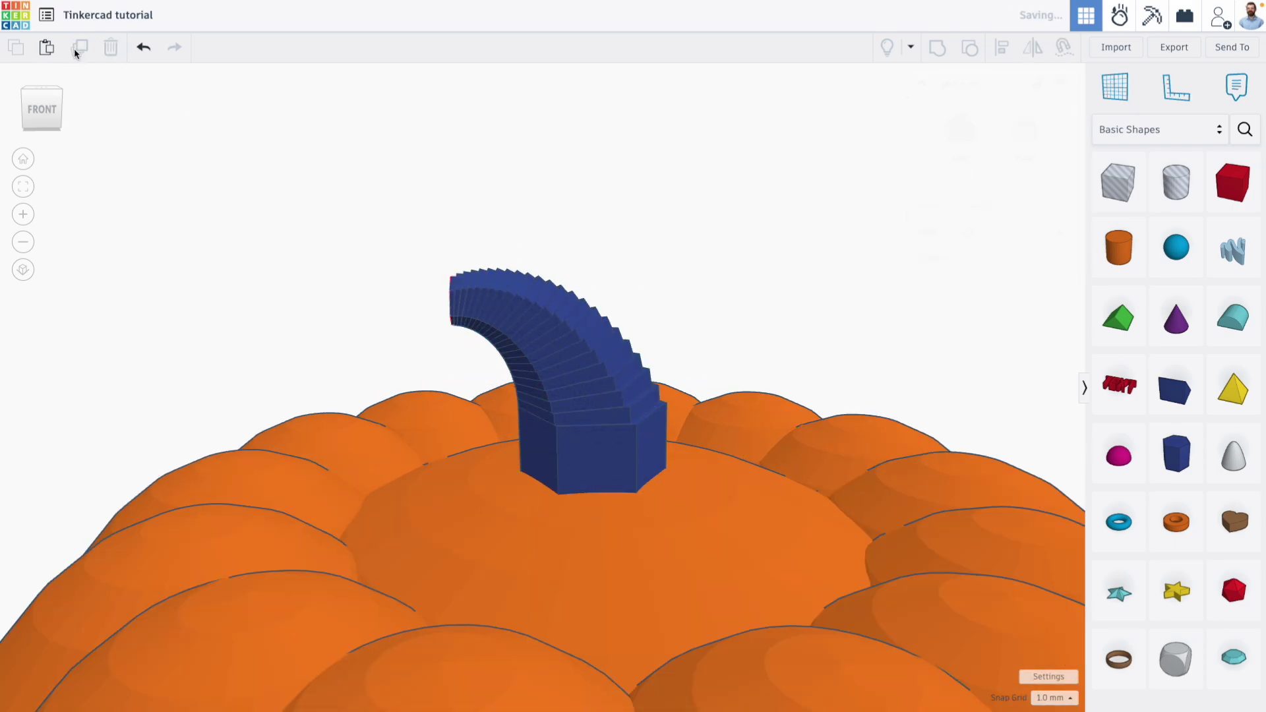
pyautogui.click(77, 54)
pyautogui.click(76, 54)
pyautogui.click(76, 54)
pyautogui.click(76, 54)
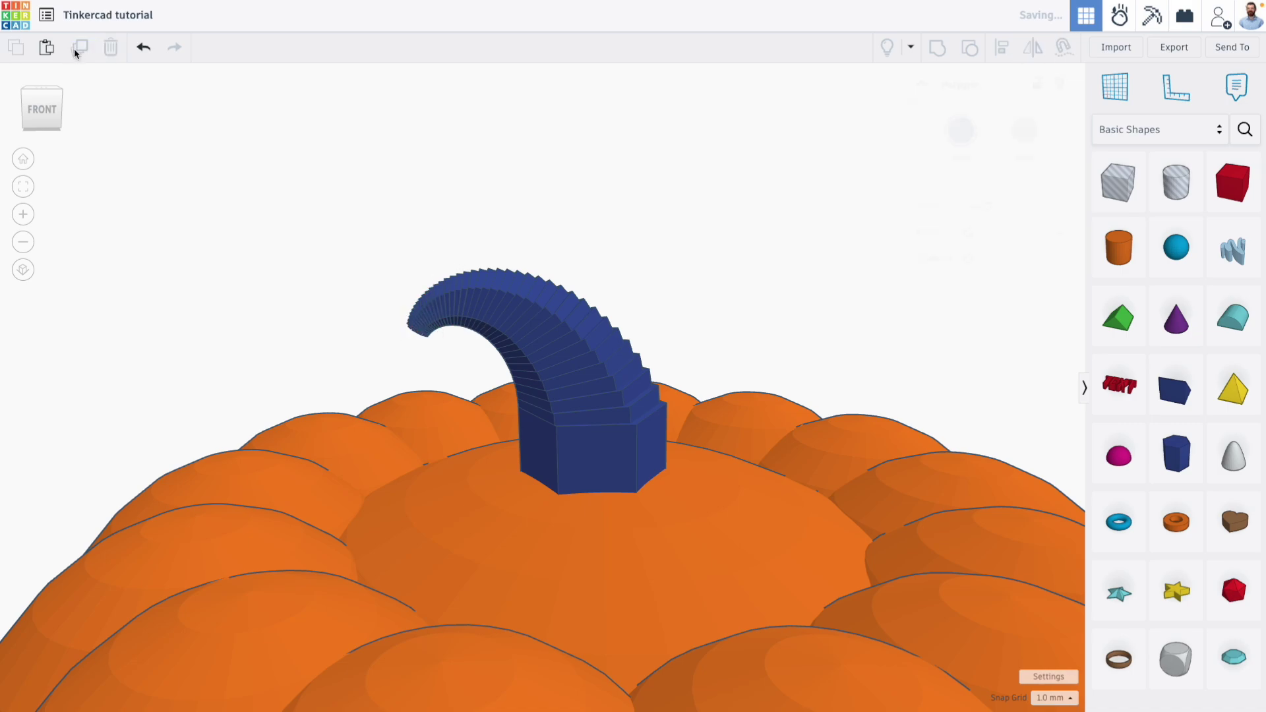
# - Select all the stem polygons without any of the orange spheres and group them into one shape
pyautogui.click(417, 277)
pyautogui.moveTo(133, 188); pyautogui.dragTo(266, 189, button='right')
pyautogui.moveTo(296, 211); pyautogui.dragTo(575, 422)
pyautogui.moveTo(530, 432); pyautogui.dragTo(700, 456, button='right')
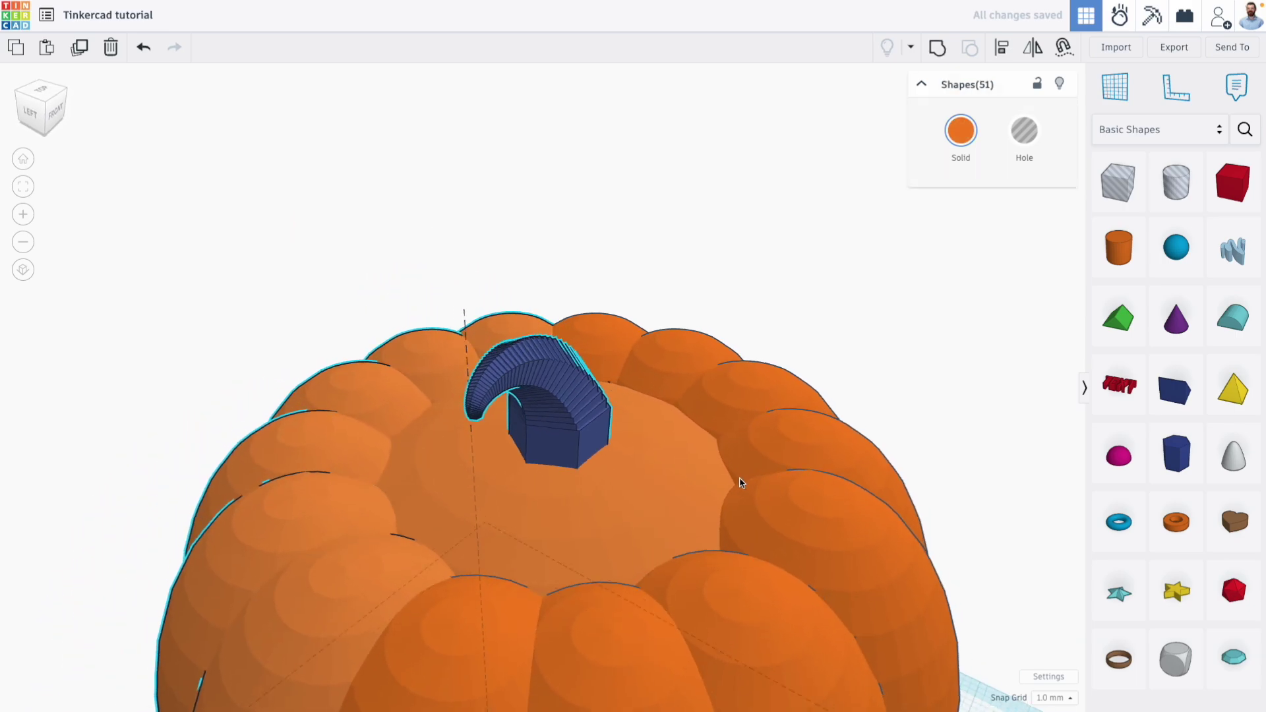
pyautogui.scroll(-3, 613, 435)
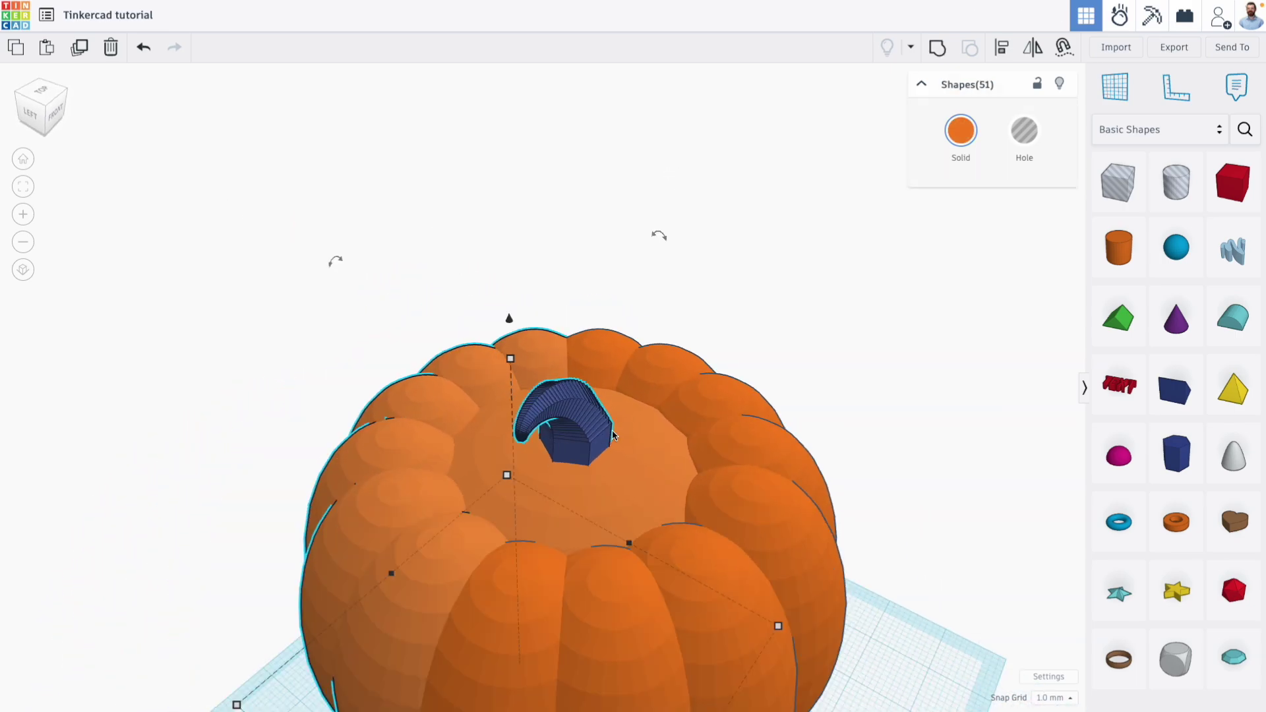
pyautogui.keyDown('shift'); pyautogui.click(399, 500); pyautogui.keyUp('shift')
pyautogui.keyDown('shift'); pyautogui.click(380, 453); pyautogui.keyUp('shift')
pyautogui.keyDown('shift'); pyautogui.click(464, 387); pyautogui.keyUp('shift')
pyautogui.keyDown('shift'); pyautogui.click(467, 372); pyautogui.keyUp('shift')
pyautogui.keyDown('shift'); pyautogui.click(523, 368); pyautogui.keyUp('shift')
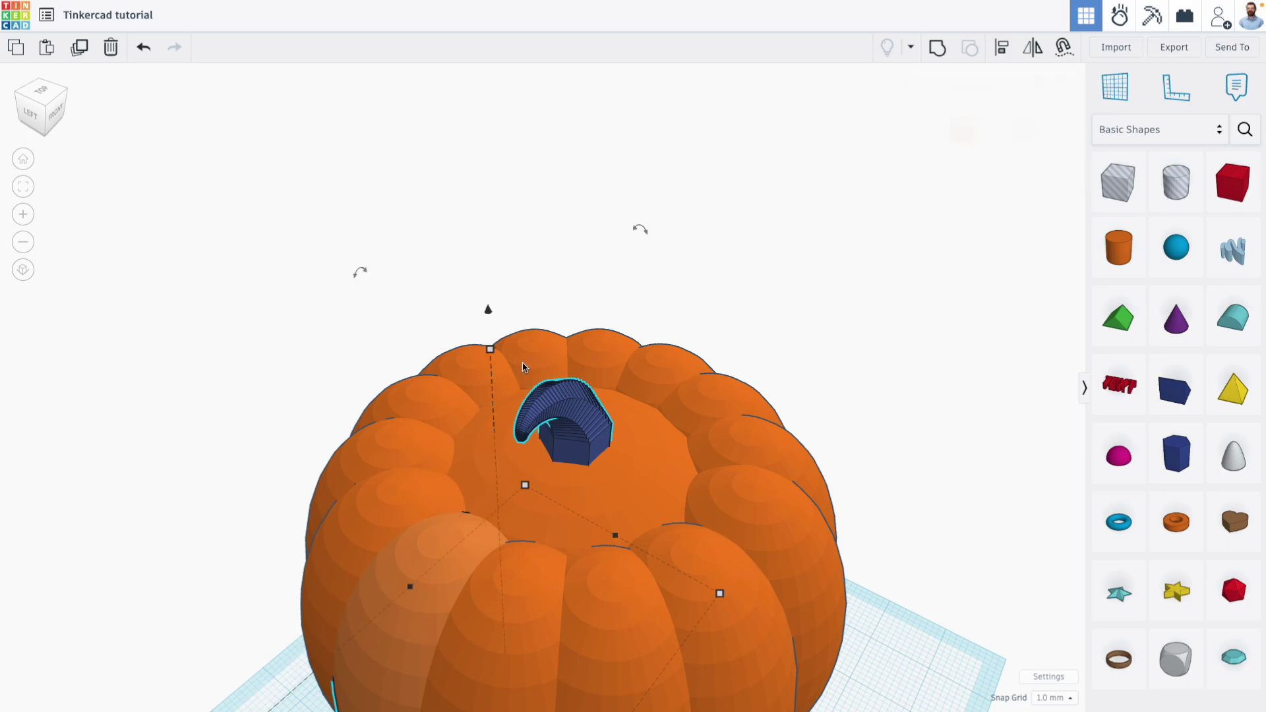
pyautogui.keyDown('shift'); pyautogui.click(417, 615); pyautogui.keyUp('shift')
pyautogui.moveTo(420, 579); pyautogui.dragTo(460, 567, button='middle')
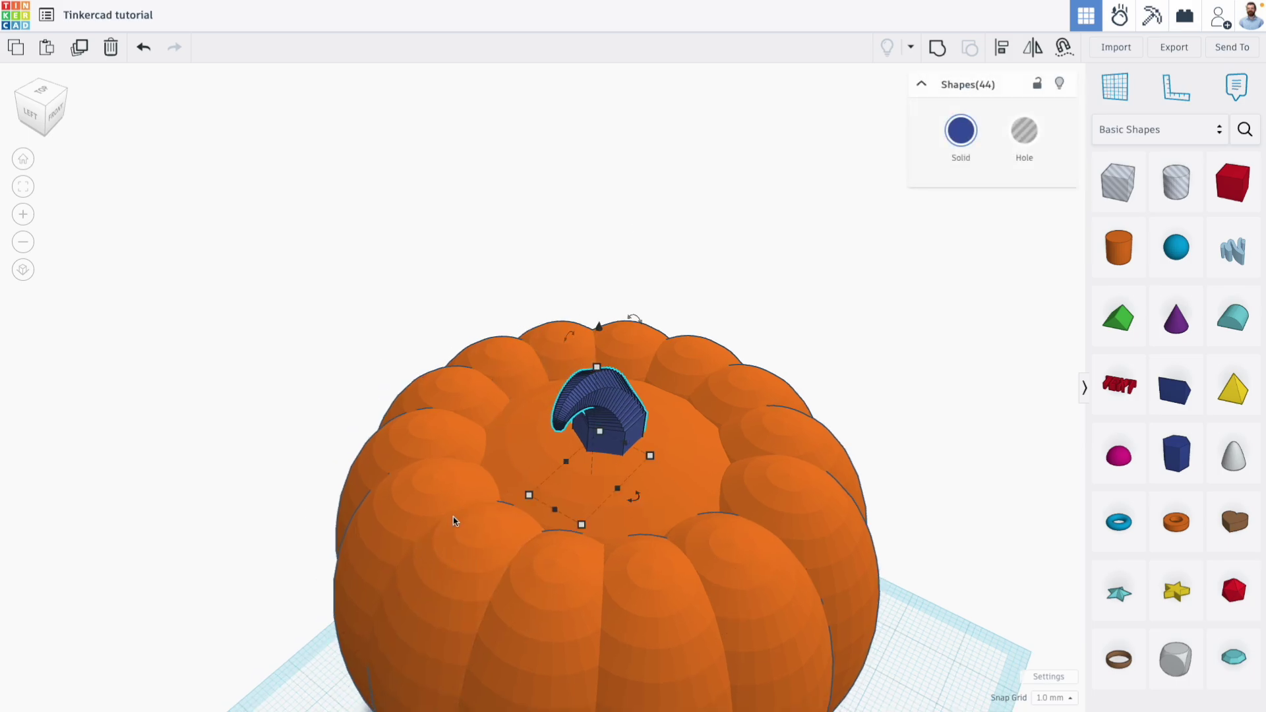
pyautogui.moveTo(453, 520); pyautogui.dragTo(750, 533, button='right')
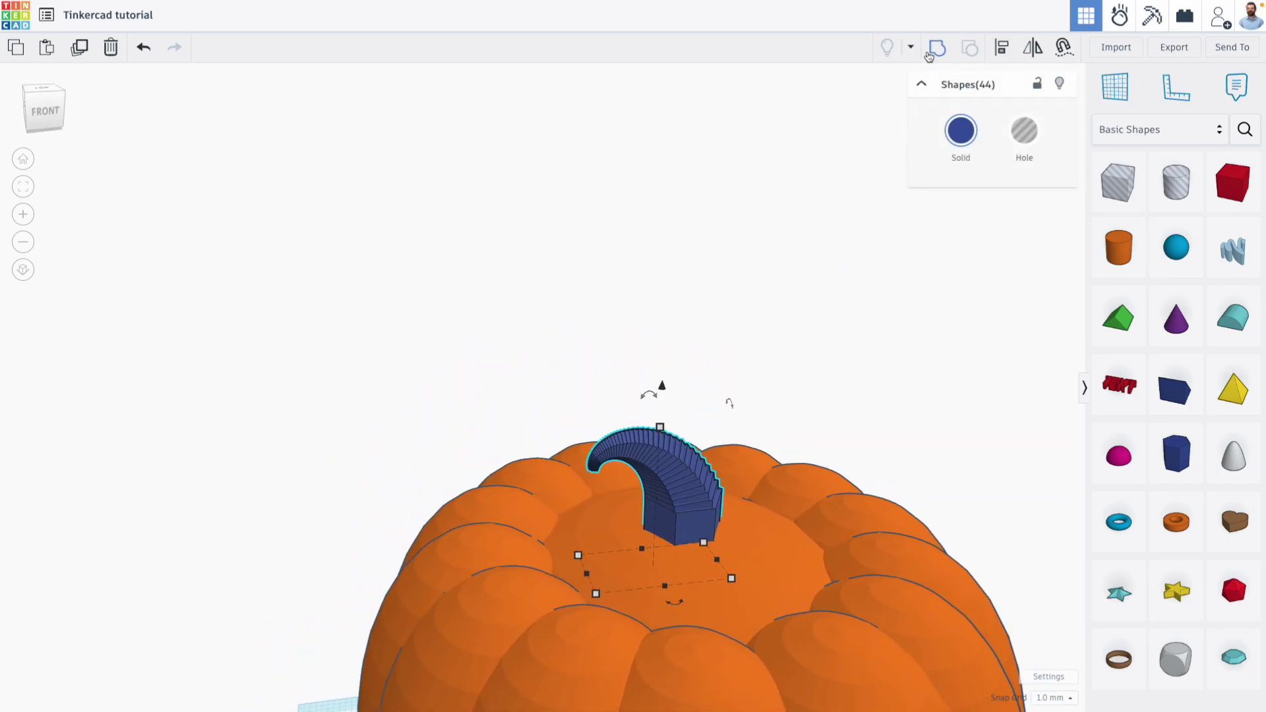
# - Scale the grouped stem down uniformly to 16.31 mm high and lower it further into the pumpkin's top
pyautogui.scroll(3, 740, 393)
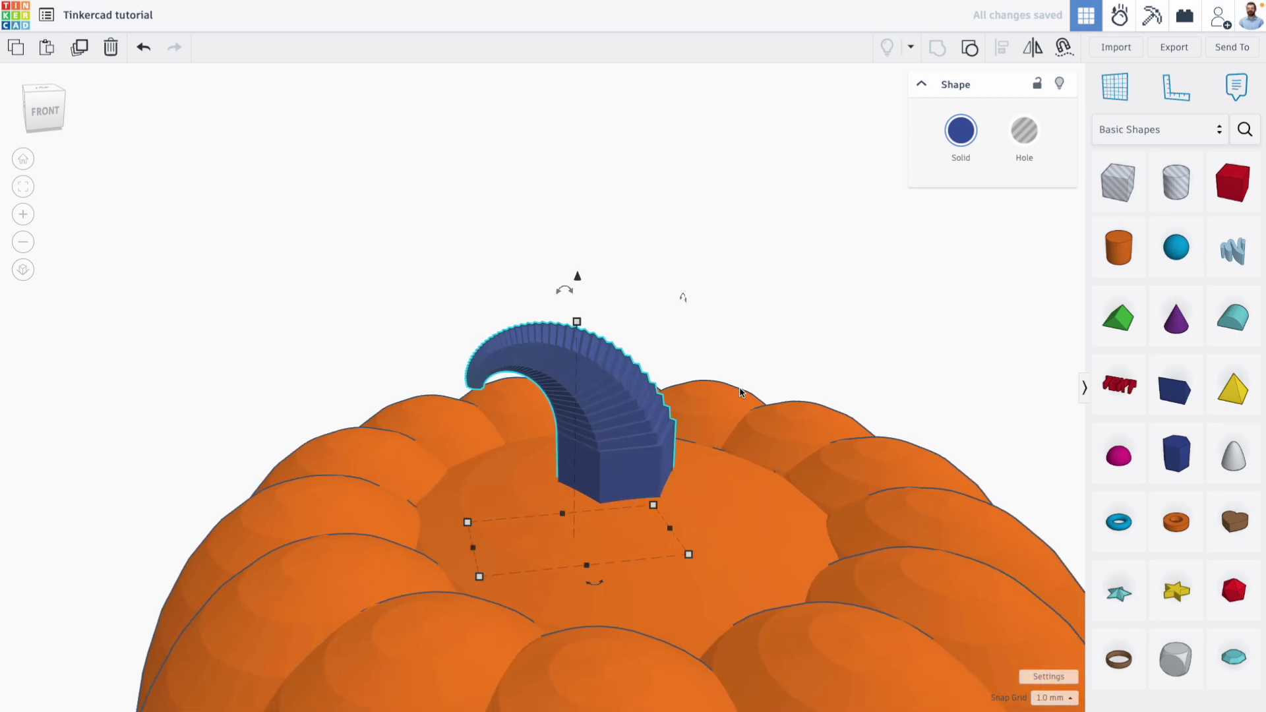
pyautogui.moveTo(583, 322); pyautogui.dragTo(587, 341)
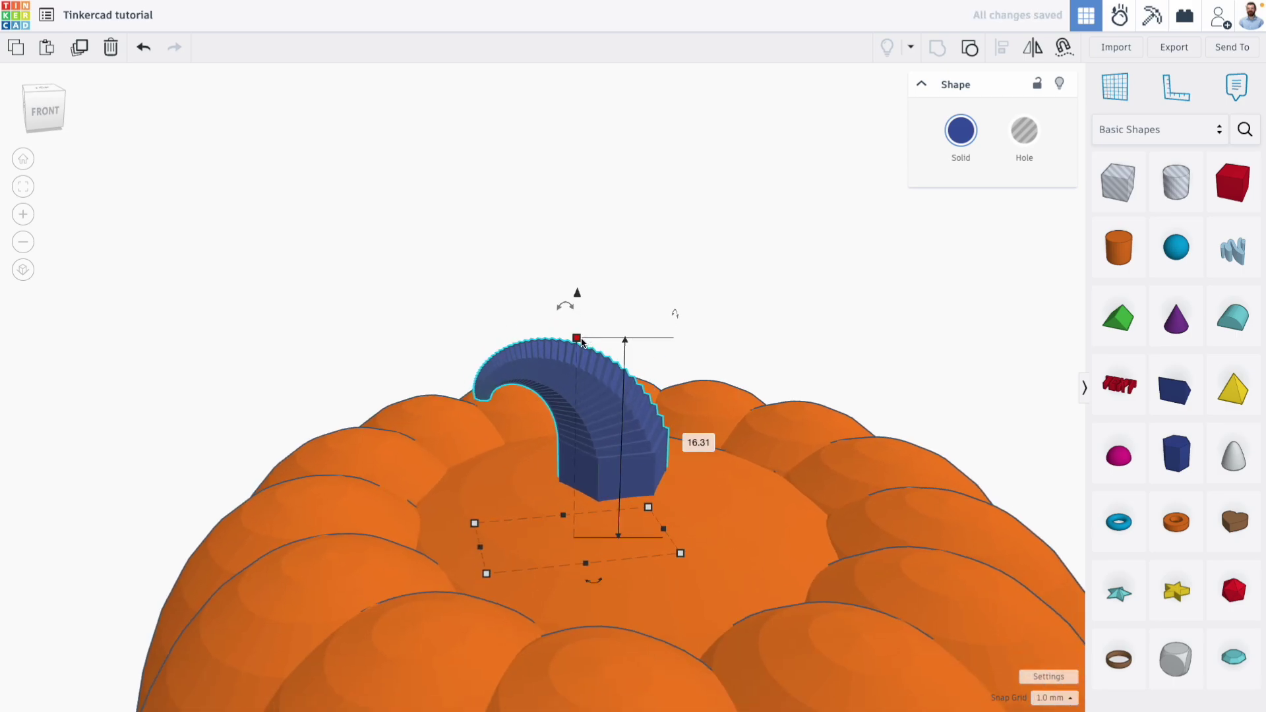
pyautogui.click(579, 306)
pyautogui.click(581, 362)
pyautogui.moveTo(572, 308)
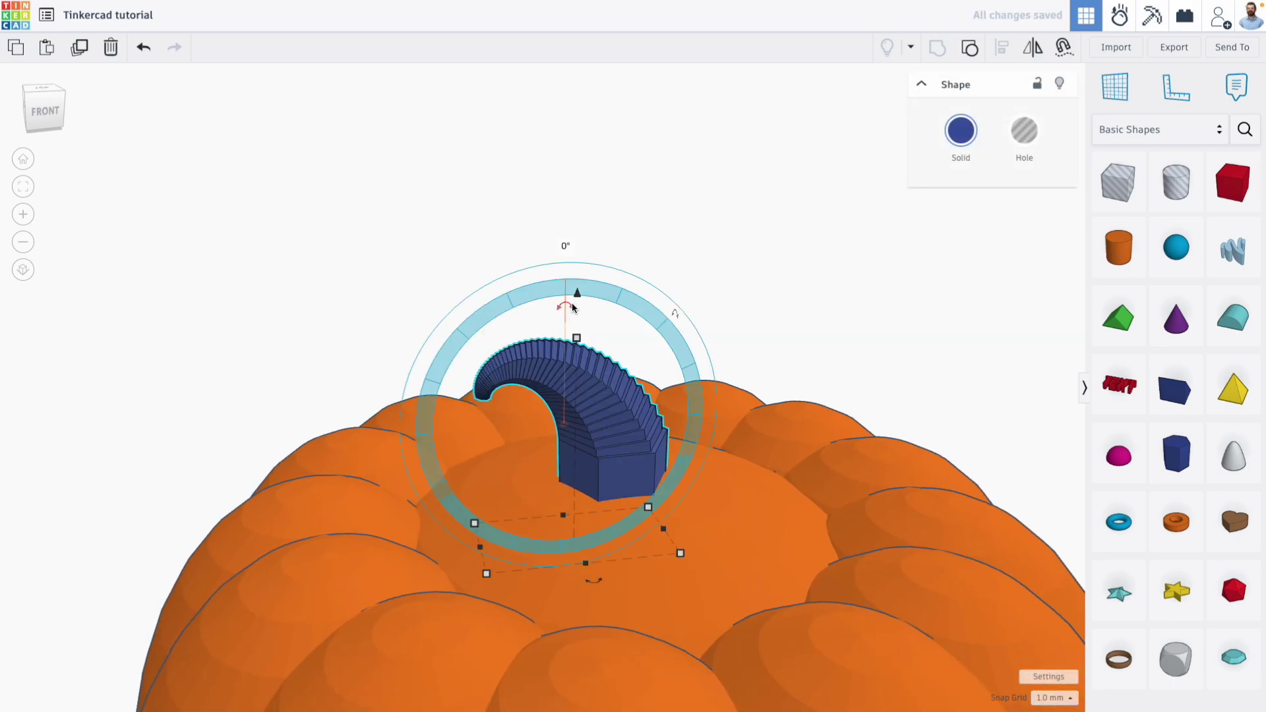
pyautogui.moveTo(578, 294); pyautogui.dragTo(589, 323)
pyautogui.moveTo(591, 326); pyautogui.dragTo(557, 337, button='right')
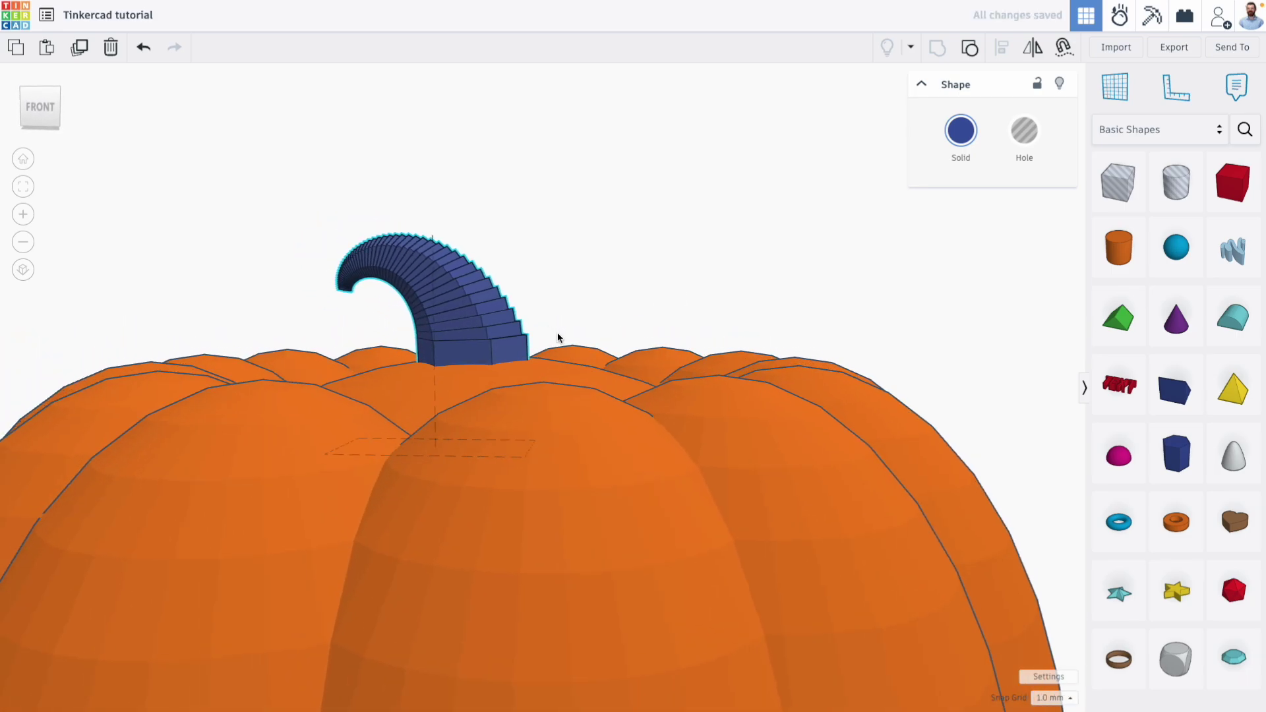
# - Change the stem's solid colour to the medium brown preset
pyautogui.click(961, 131)
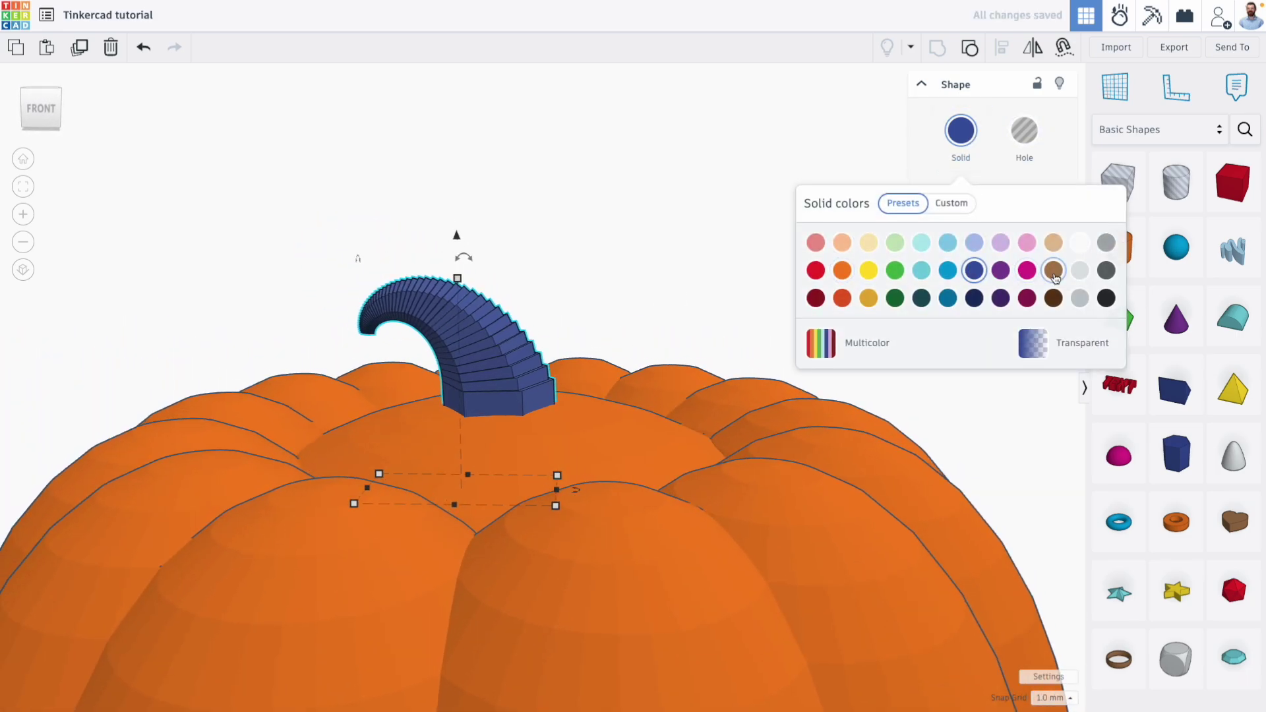
pyautogui.click(1054, 271)
pyautogui.click(636, 230)
# - Examine the finished pumpkin with its stem from several angles and distances
pyautogui.scroll(-5, 637, 229)
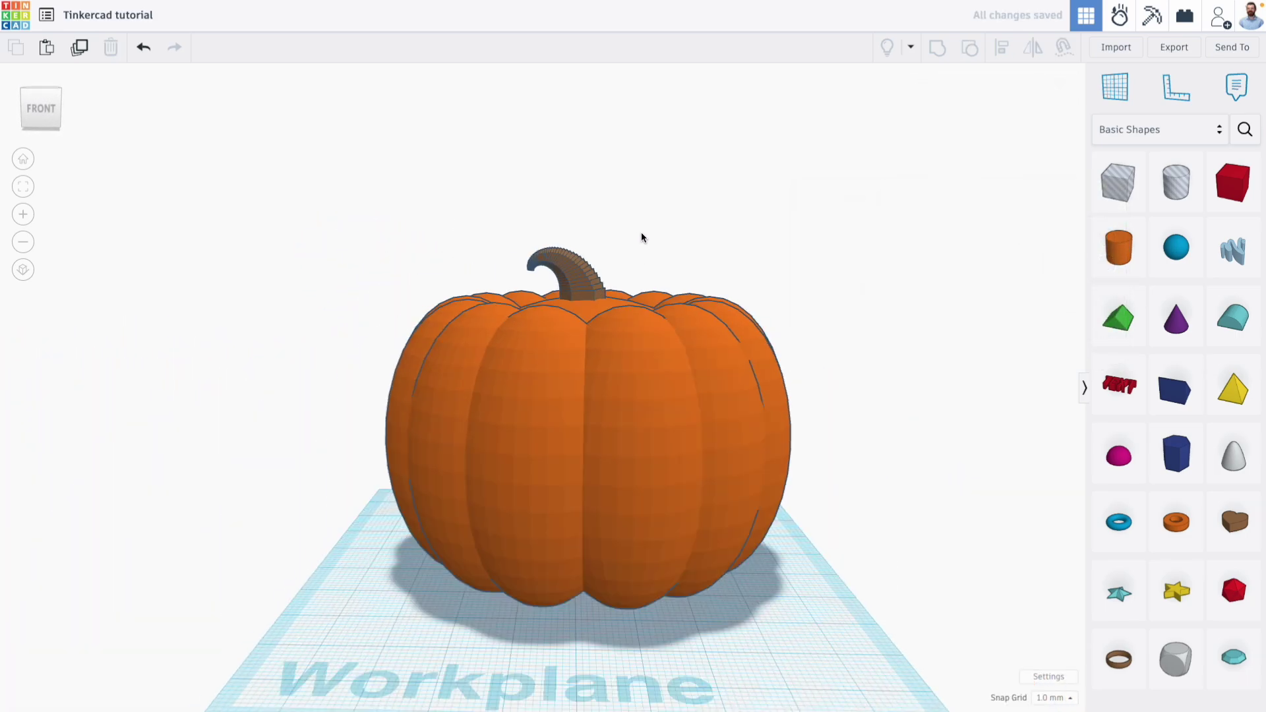
pyautogui.moveTo(645, 235); pyautogui.dragTo(595, 290, button='right')
pyautogui.moveTo(369, 239); pyautogui.dragTo(799, 577)
pyautogui.scroll(-3, 804, 572)
pyautogui.moveTo(835, 556); pyautogui.dragTo(704, 508, button='middle')
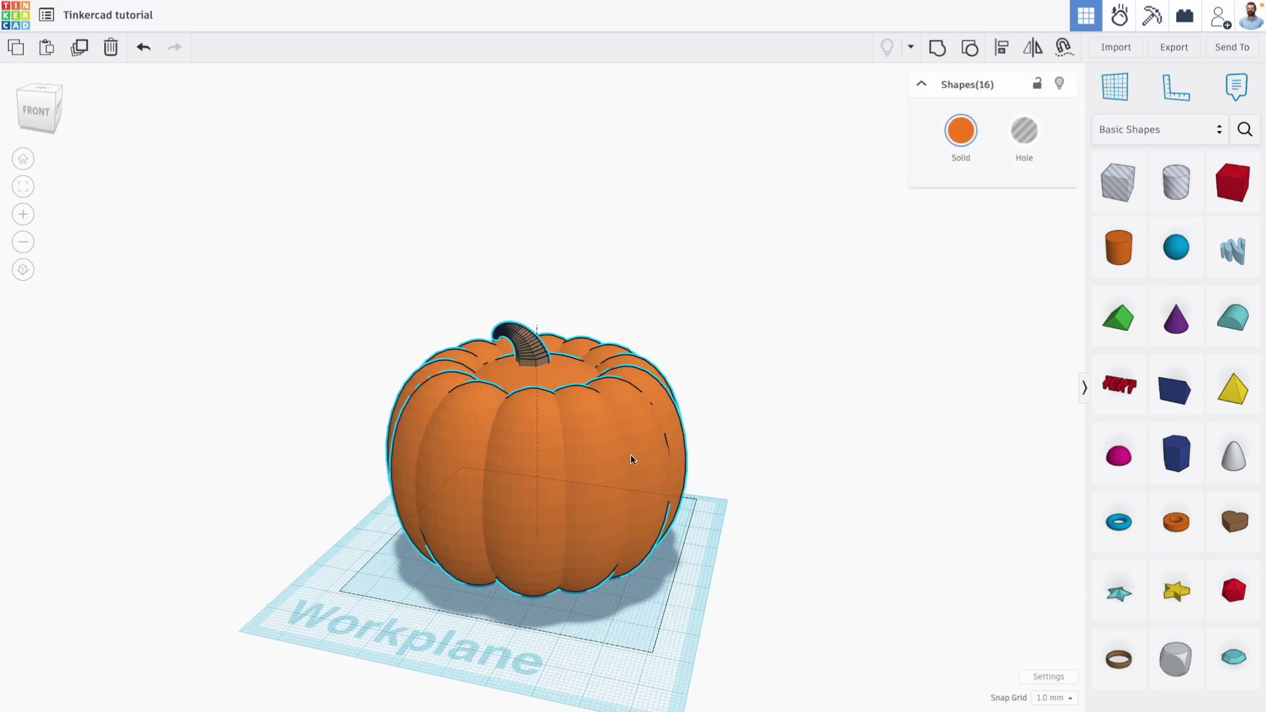
pyautogui.moveTo(631, 455); pyautogui.dragTo(720, 390, button='right')
pyautogui.click(757, 430)
pyautogui.moveTo(757, 430); pyautogui.dragTo(828, 414, button='right')
pyautogui.scroll(3, 747, 424)
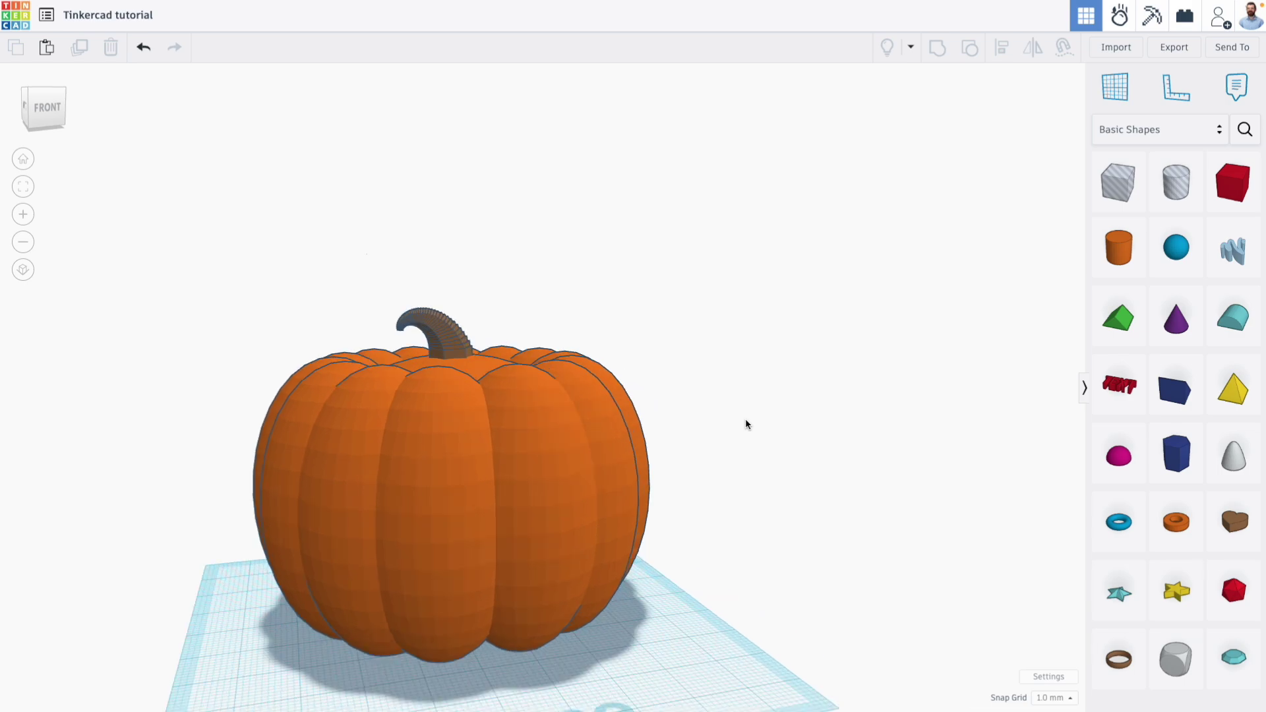
pyautogui.moveTo(714, 414); pyautogui.dragTo(794, 398, button='middle')
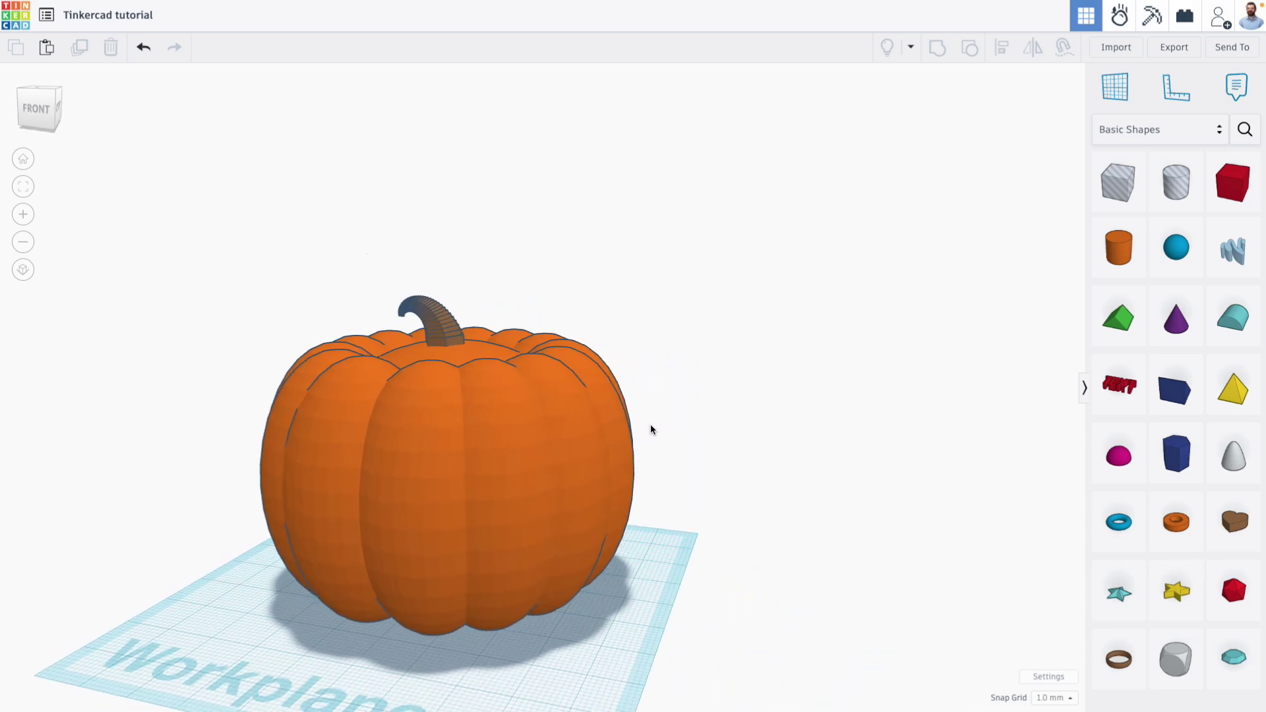